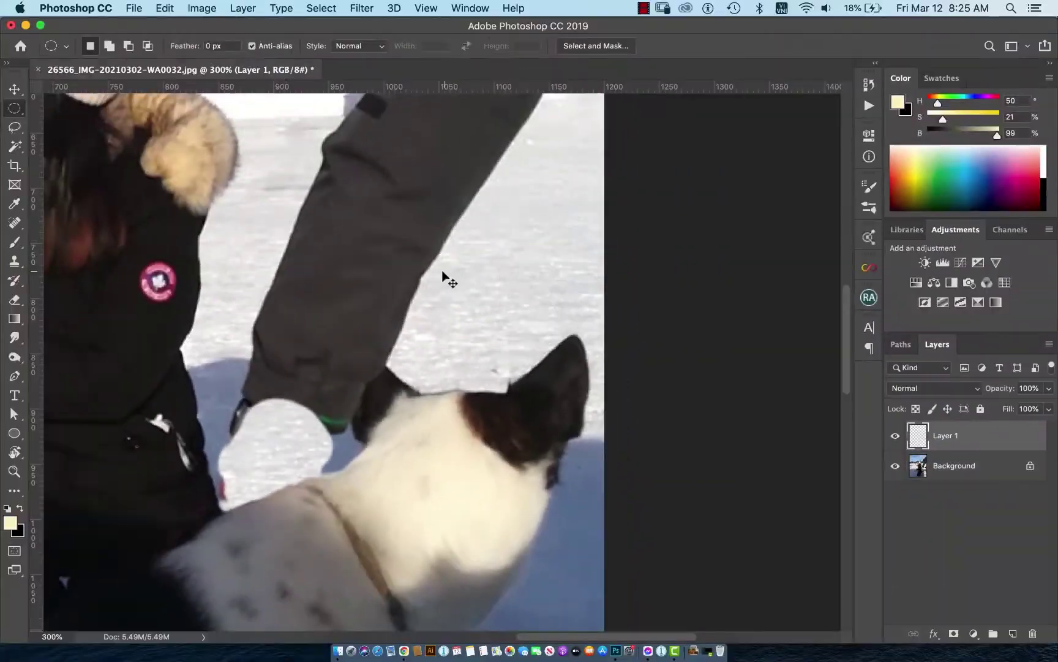
Zoom in on the husky's ears and lasso the ear on the Background layer
key(v)
key(super+equal)
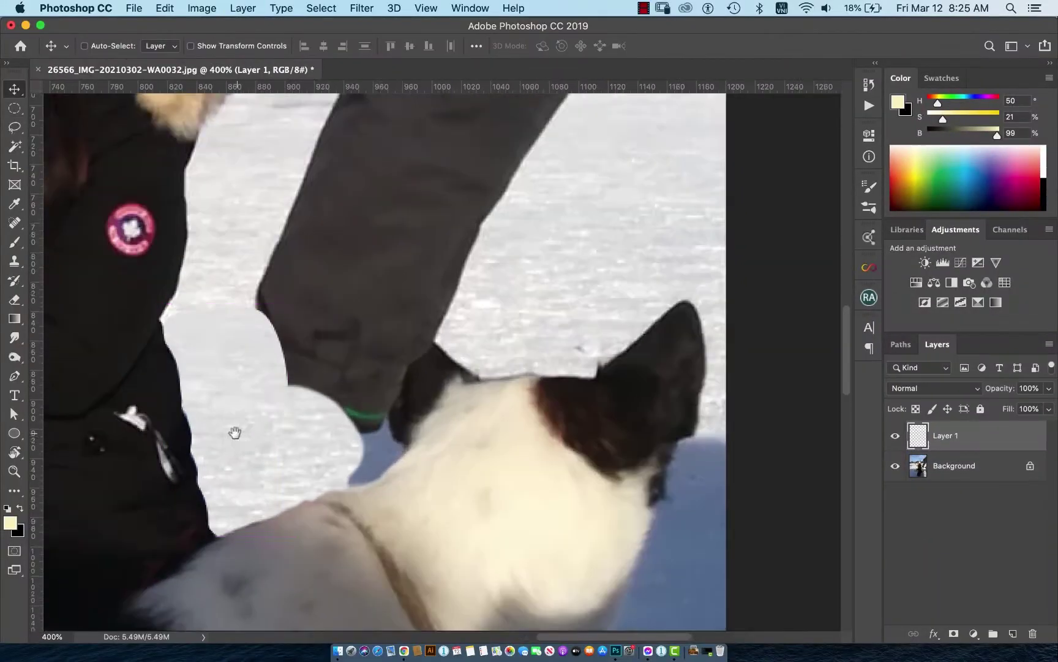
scroll(234, 432, down, 2)
scroll(290, 373, down, 2)
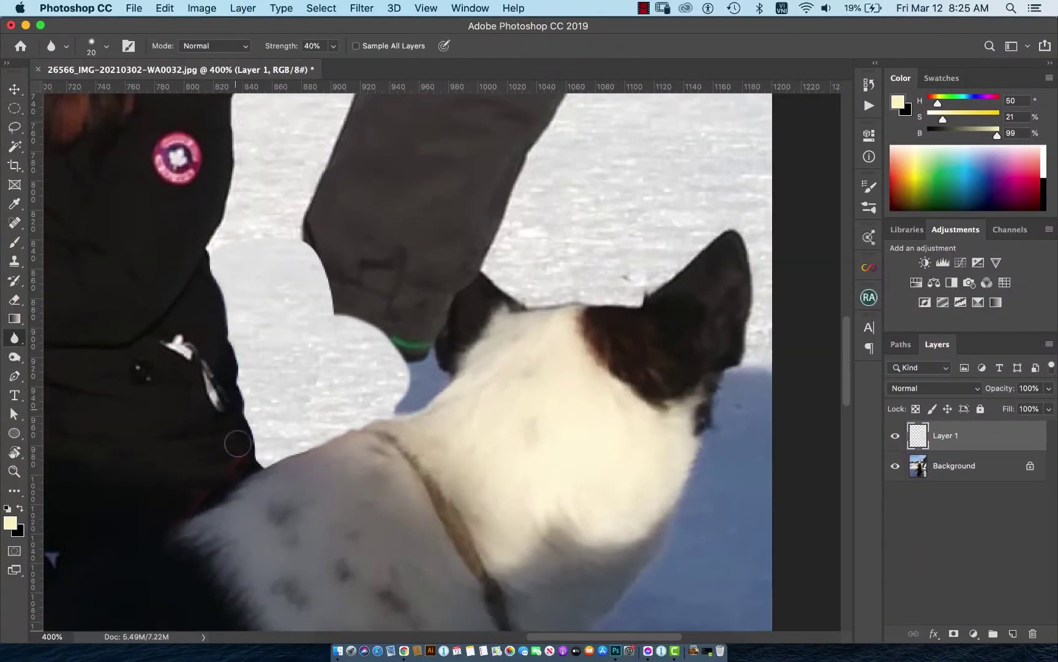
scroll(251, 392, right, 2)
key(s)
key(super+equal)
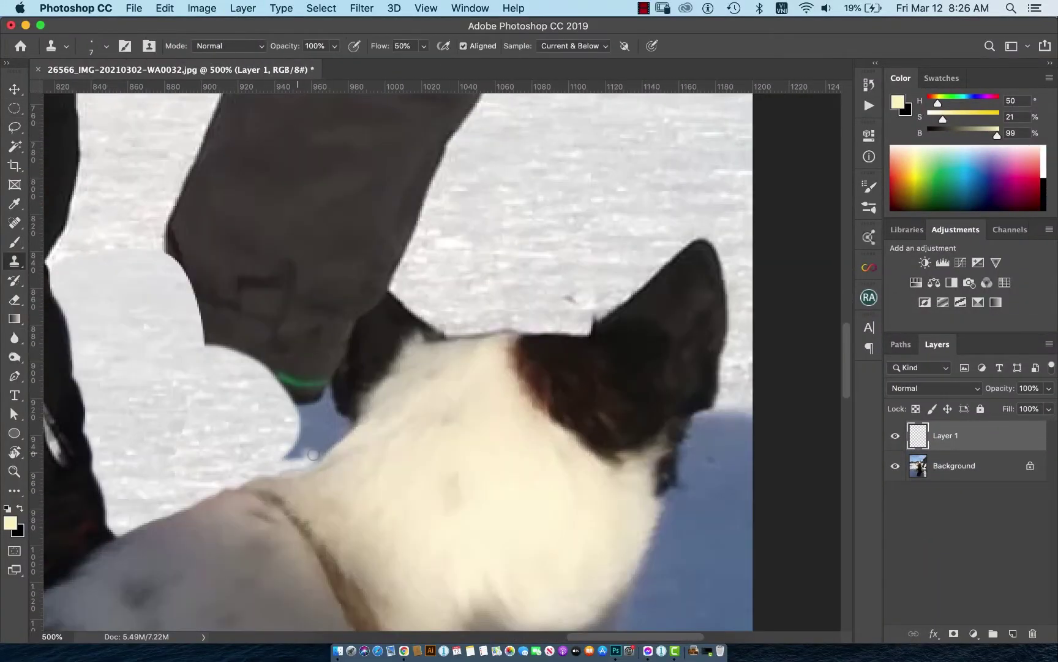
key(l)
key(alt+bracketleft)
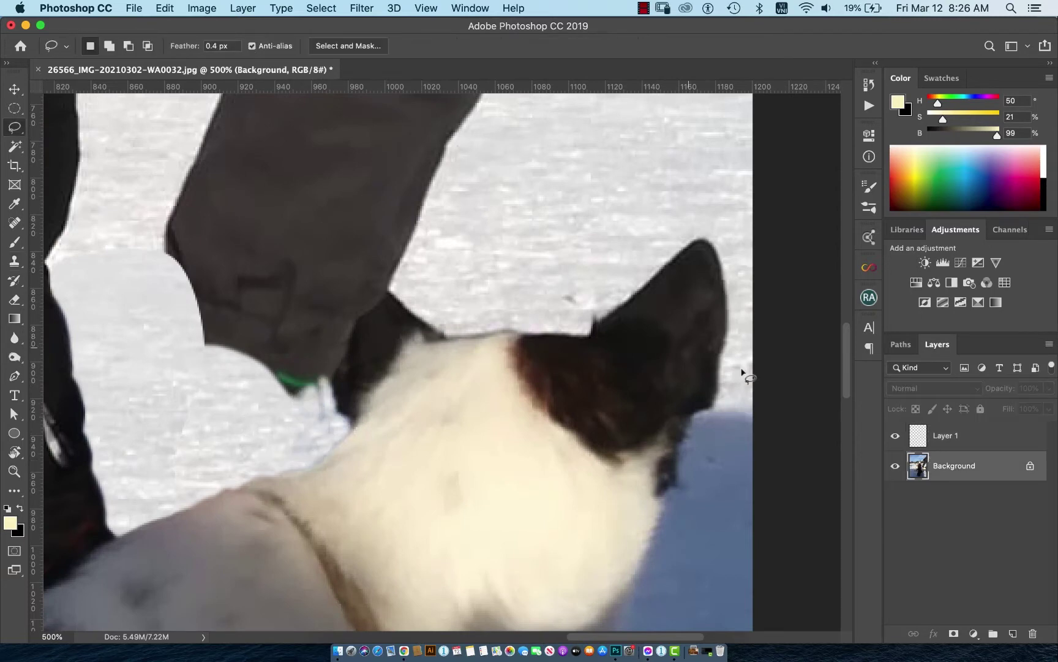
Copy the ear to a new layer, move it left over the trousers, then flip and resize it
key(ctrl+j)
mouse_move(674, 294)
mouse_down()
mouse_move(543, 295)
mouse_move(311, 245)
mouse_up()
key(ctrl+t)
key(Return)
Clone snow over the trouser bottom next to the copied ear
scroll(356, 348, up, 2)
key(s)
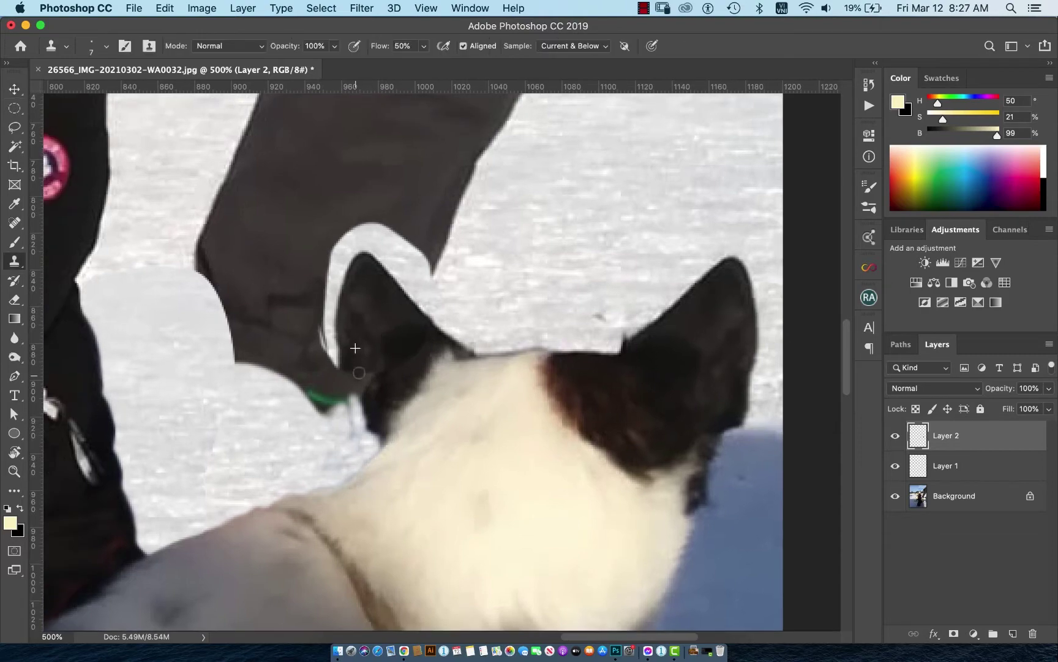
scroll(482, 396, left, 4)
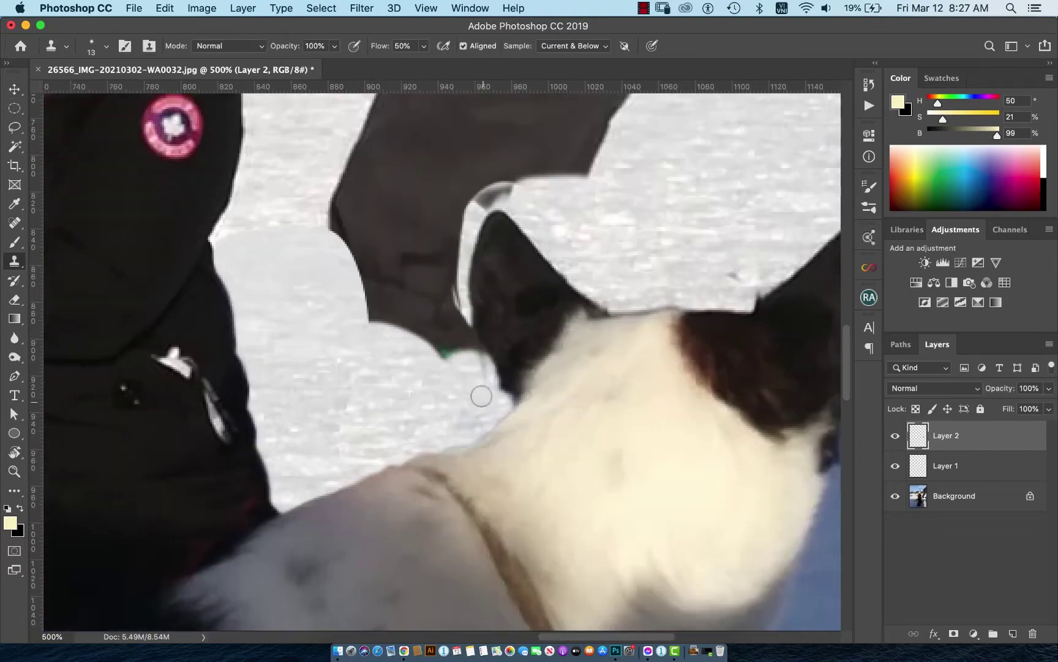
drag(438, 345, 380, 288)
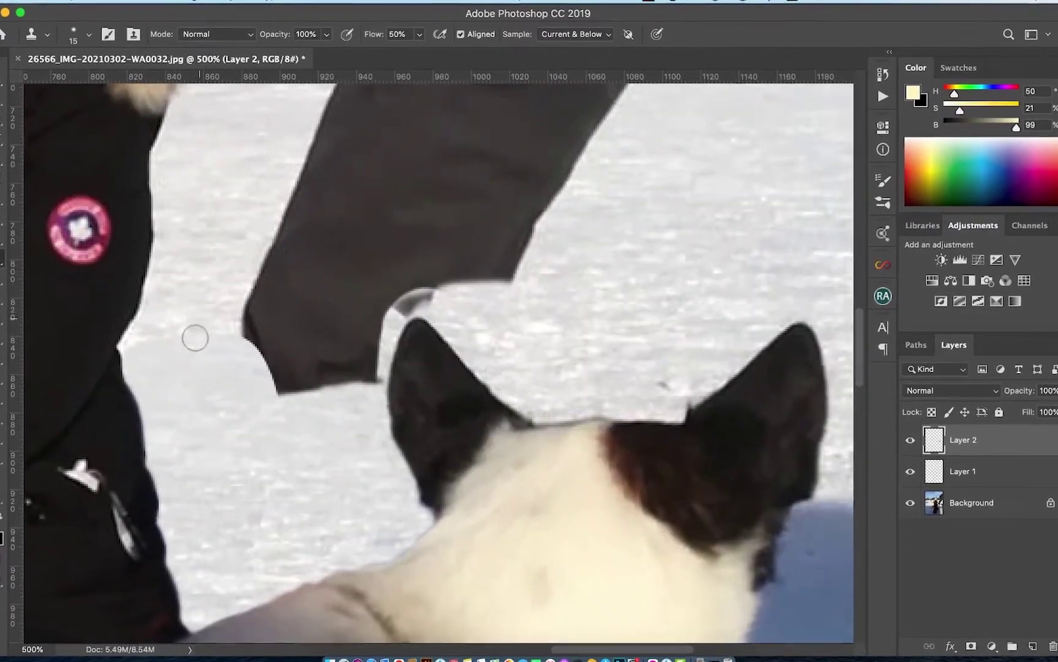
scroll(194, 336, down, 3)
scroll(507, 264, up, 2)
With a smaller clone brush, cover the dark trouser bottom and its ragged lower edge with snow
key(bracketleft)
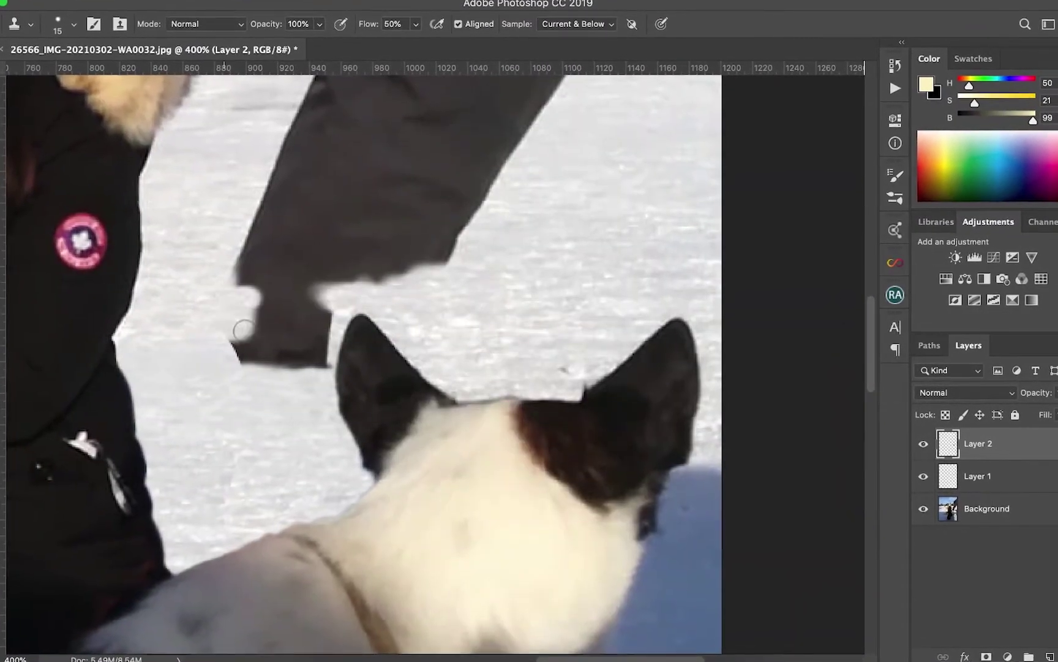
drag(233, 343, 325, 318)
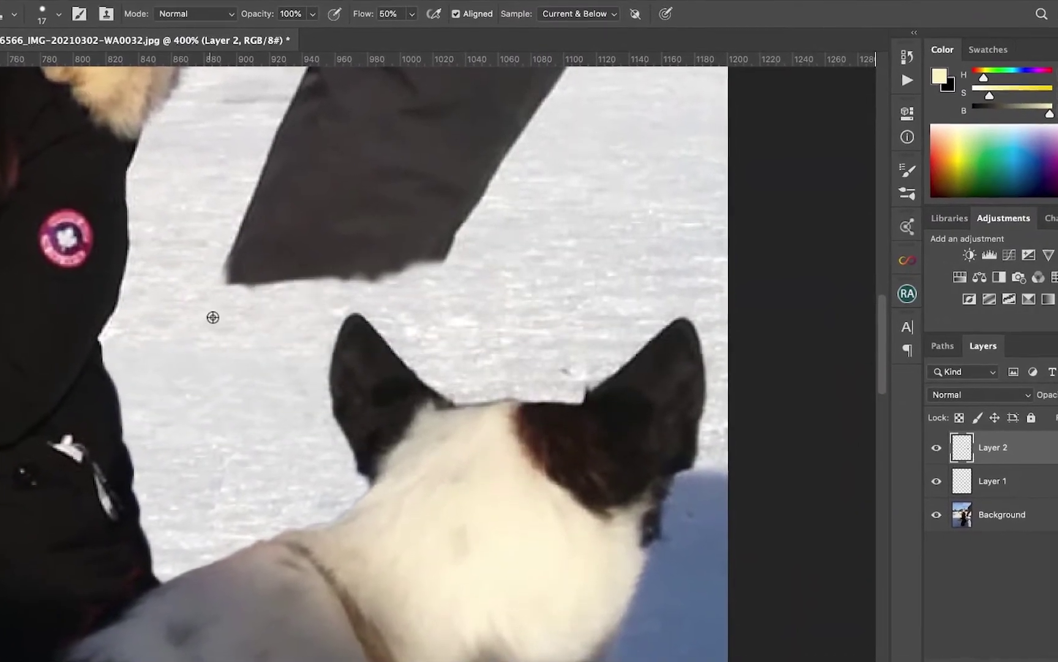
drag(227, 288, 449, 265)
drag(213, 238, 480, 207)
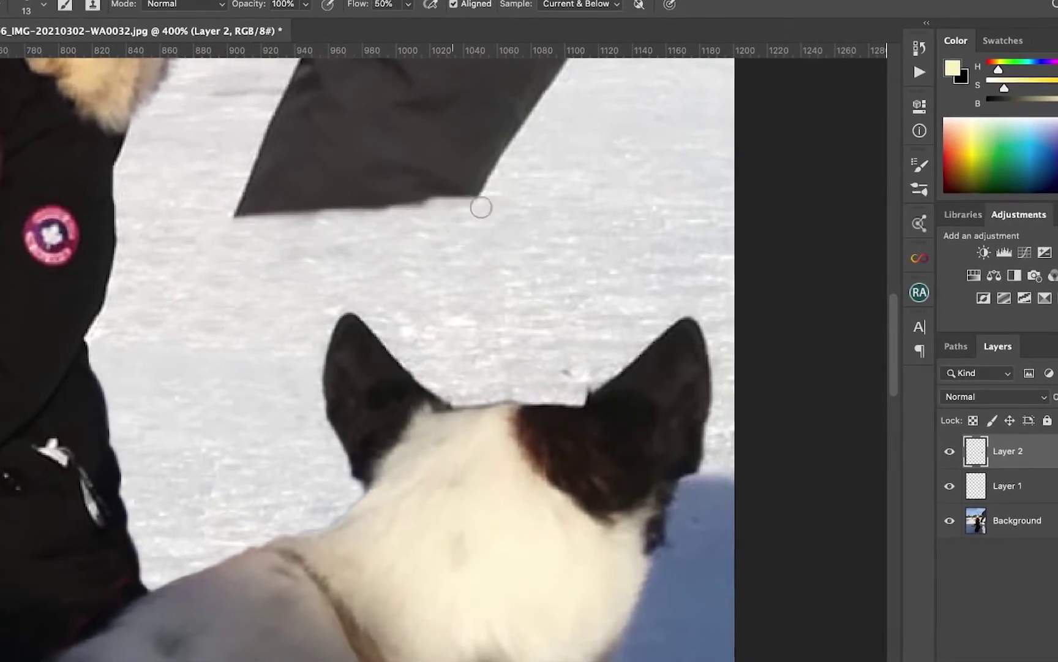
scroll(350, 326, down, 2)
scroll(441, 323, down, 2)
scroll(440, 421, up, 3)
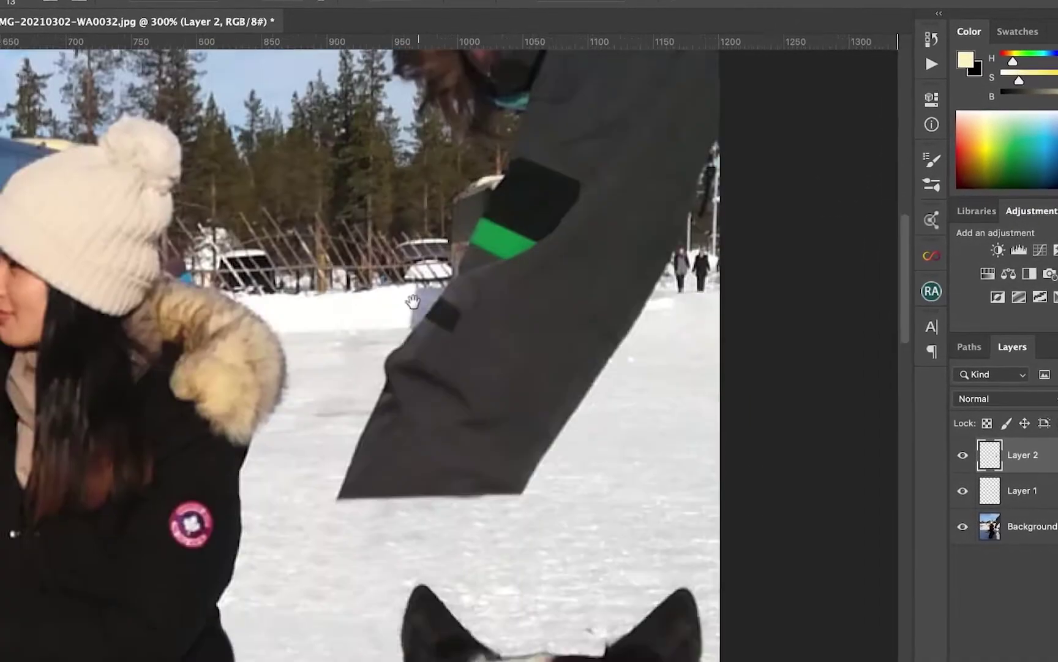
scroll(440, 421, up, 2)
Copy a 0.5 px feathered sky-and-snow patch to a new layer and move it over the hair
scroll(440, 422, down, 1)
key(alt+bracketleft)
key(alt+bracketleft)
key(l)
mouse_move(155, 423)
mouse_down()
mouse_move(317, 381)
mouse_move(177, 413)
mouse_up()
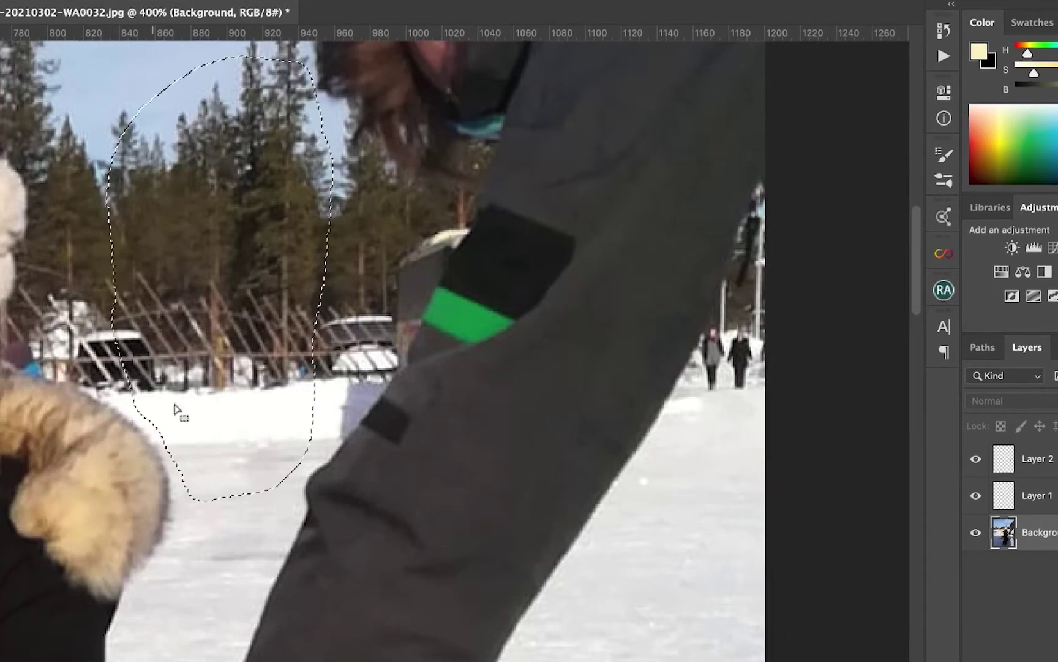
drag(130, 307, 306, 306)
drag(98, 429, 129, 527)
key(shift+F6)
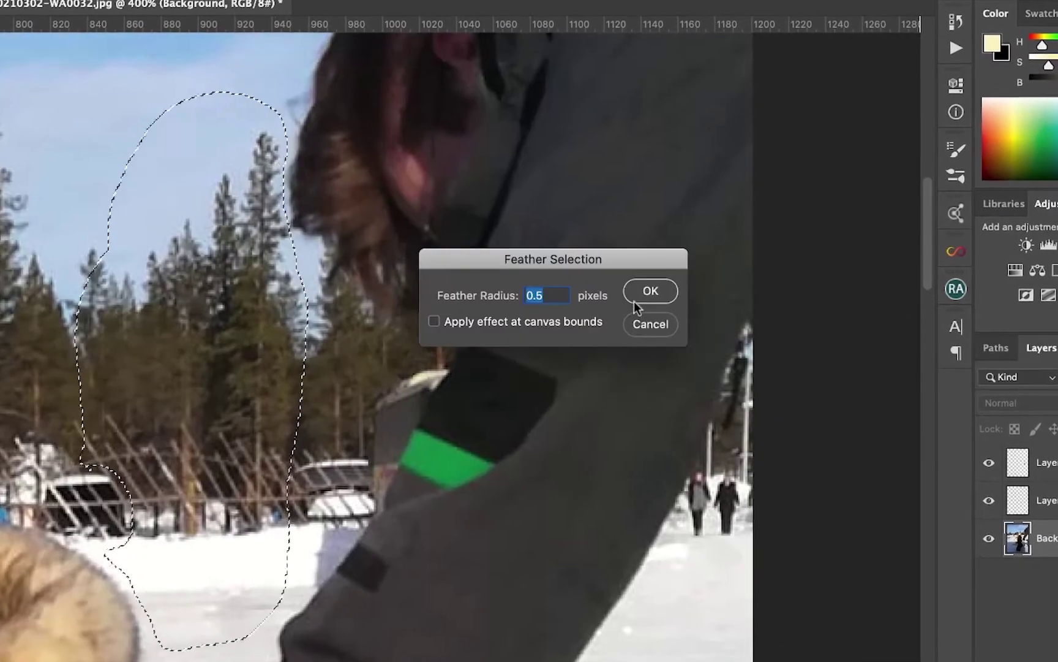
click(638, 301)
key(ctrl+j)
key(v)
mouse_move(292, 383)
mouse_down()
mouse_move(512, 391)
mouse_move(479, 402)
mouse_move(534, 406)
mouse_up()
Copy a second clean sky patch from Background and move it over the hair and jacket
key(ctrl+minus)
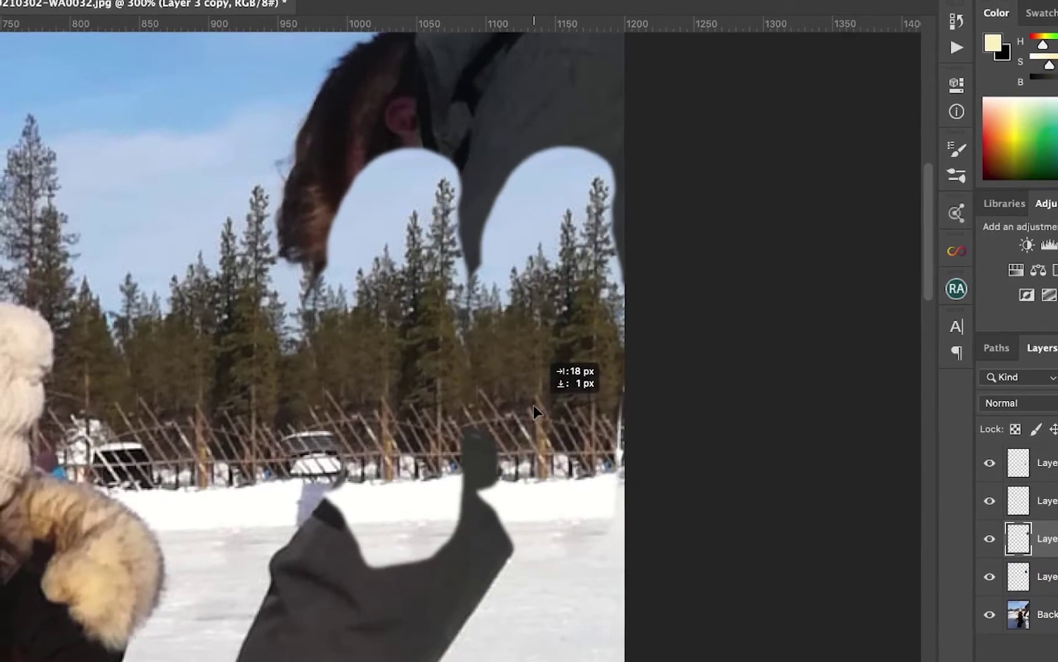
key(ctrl+minus)
key(l)
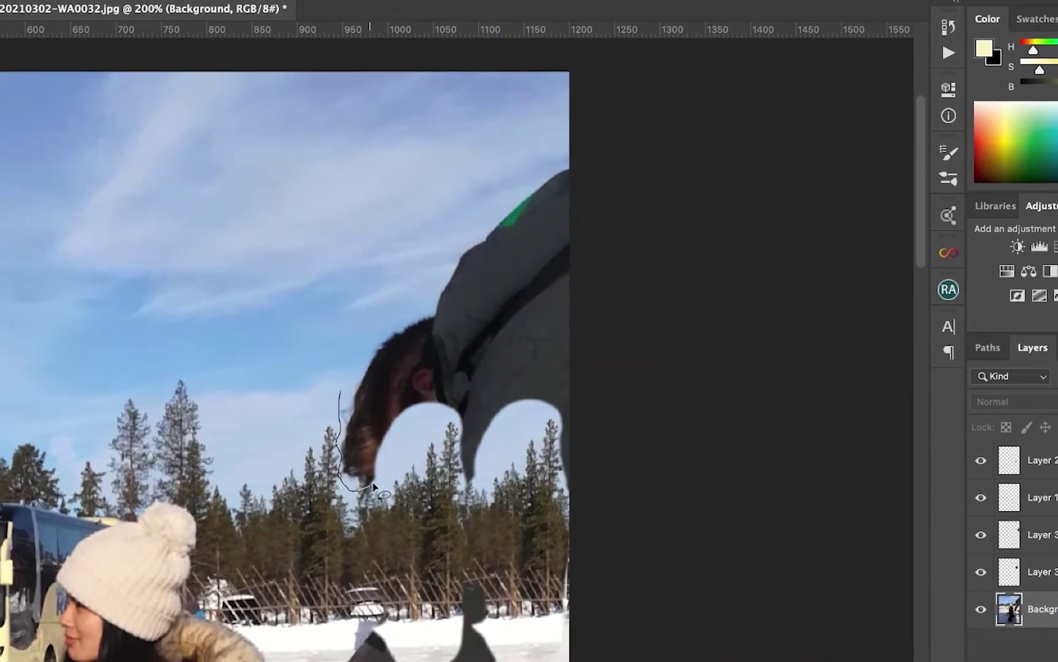
drag(373, 486, 567, 160)
drag(466, 343, 297, 365)
key(ctrl+j)
key(v)
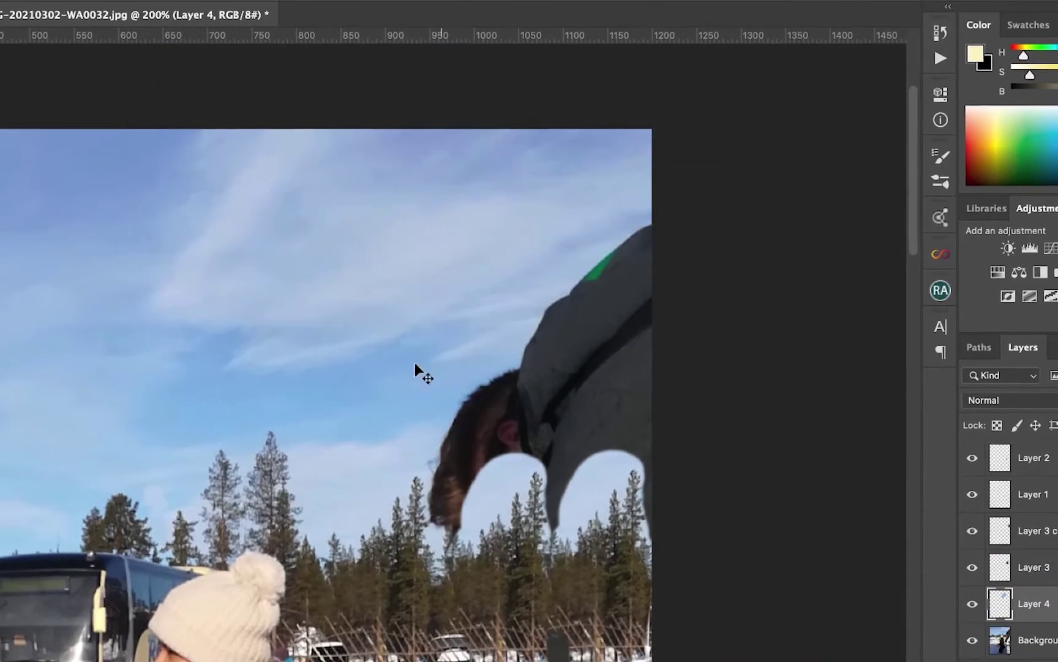
mouse_move(414, 366)
mouse_down()
mouse_move(543, 364)
mouse_move(514, 316)
mouse_up()
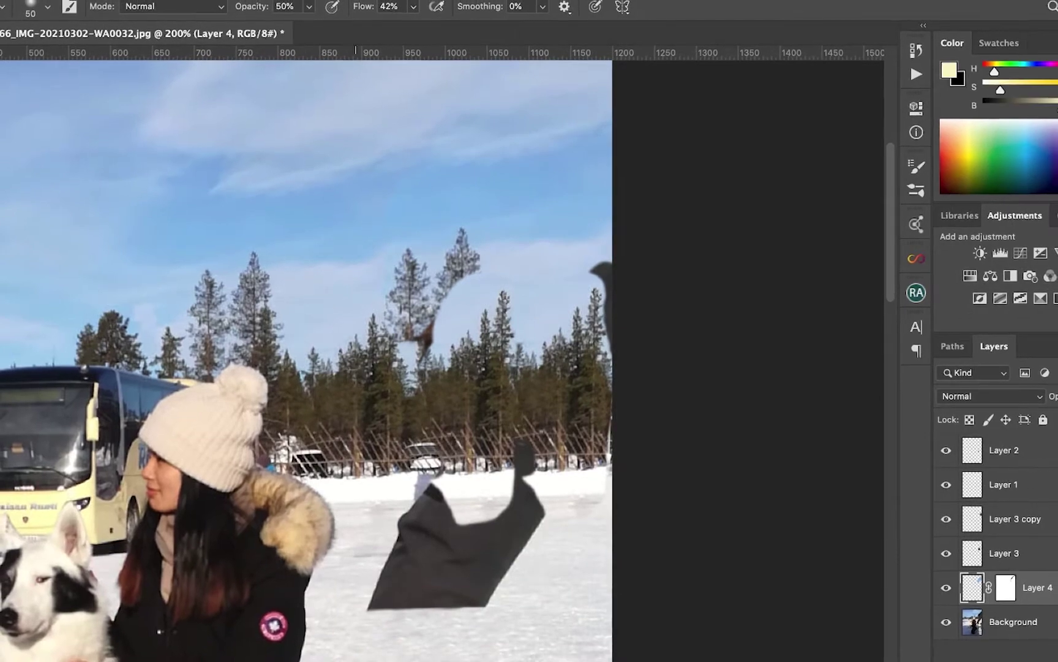
Clone sky over the blurred bird in the treetops
click(970, 517)
key(s)
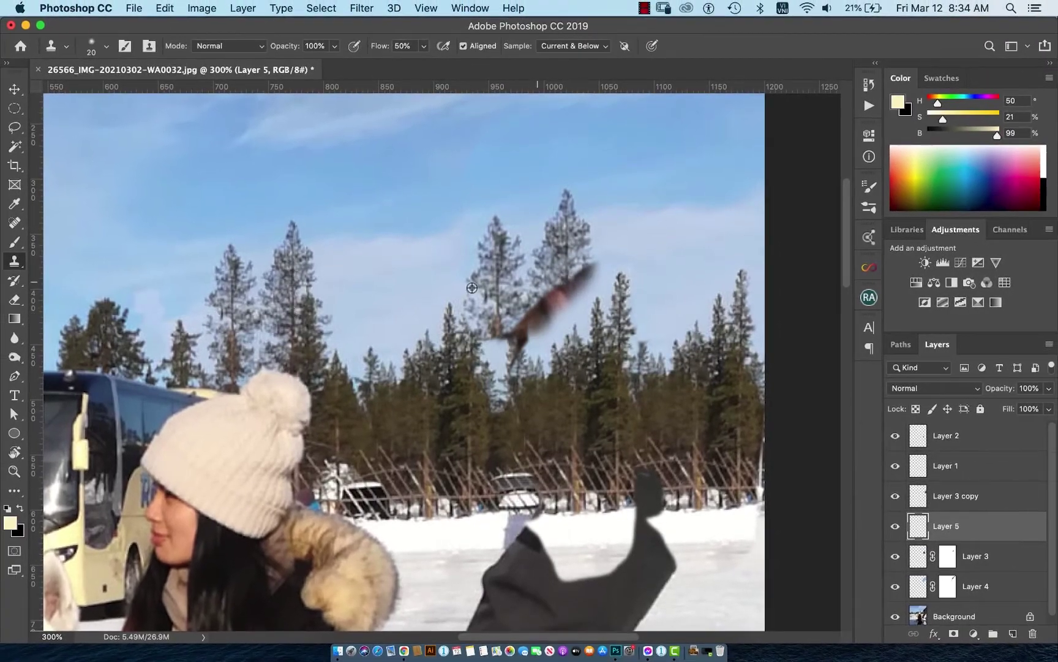
drag(567, 264, 552, 314)
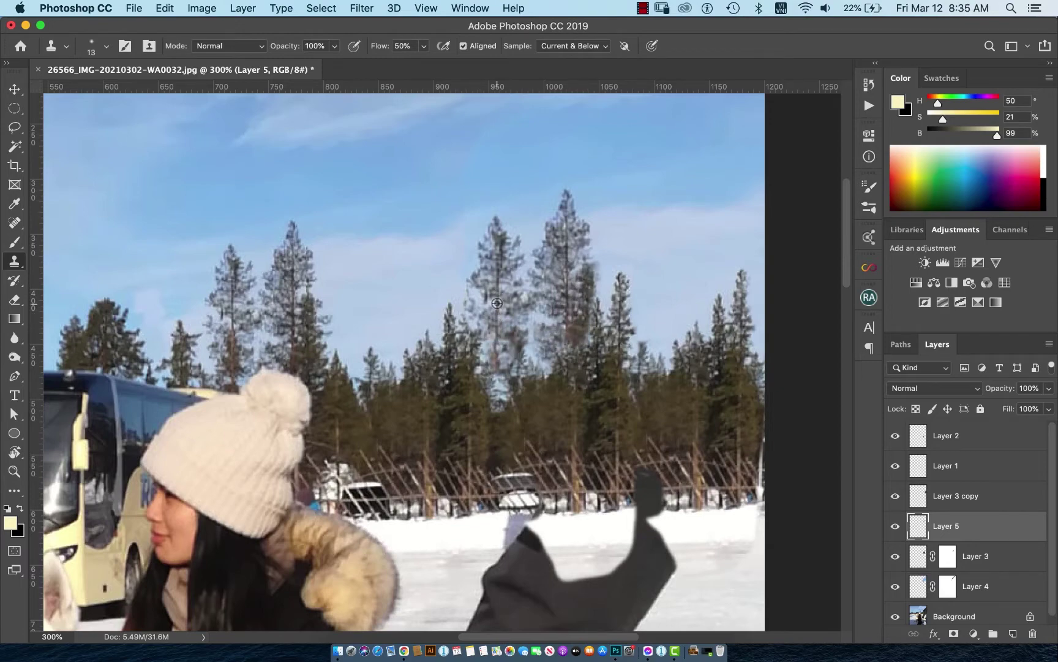
scroll(404, 361, down, 3)
scroll(512, 408, up, 5)
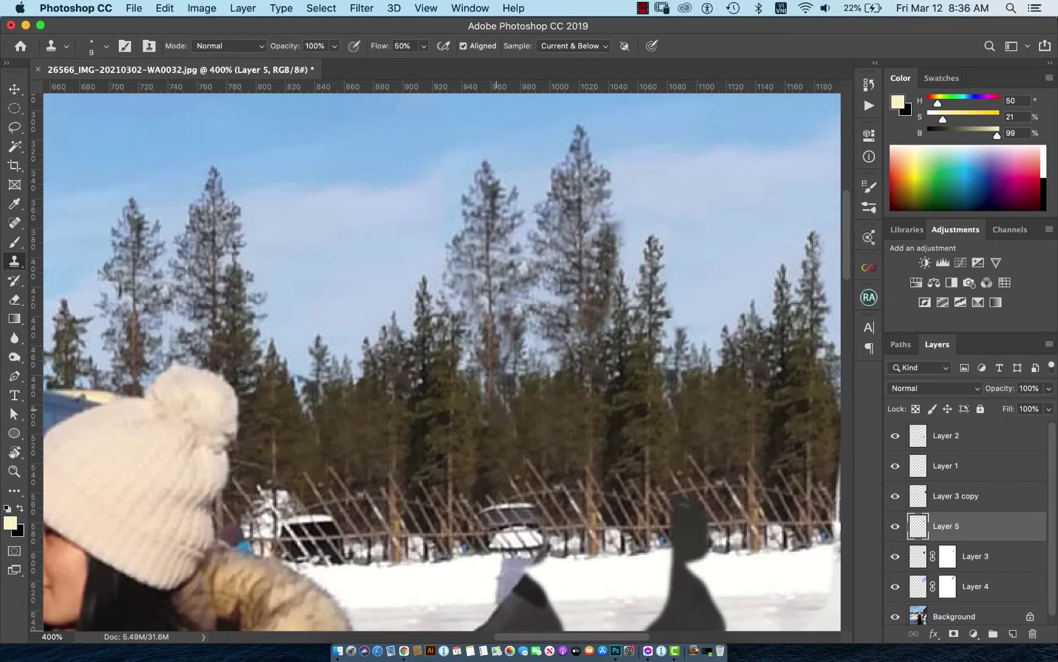
scroll(512, 316, down, 3)
scroll(506, 392, up, 3)
Switch to Layer 3 copy and check the snow around the sleeve
click(945, 496)
scroll(569, 307, up, 2)
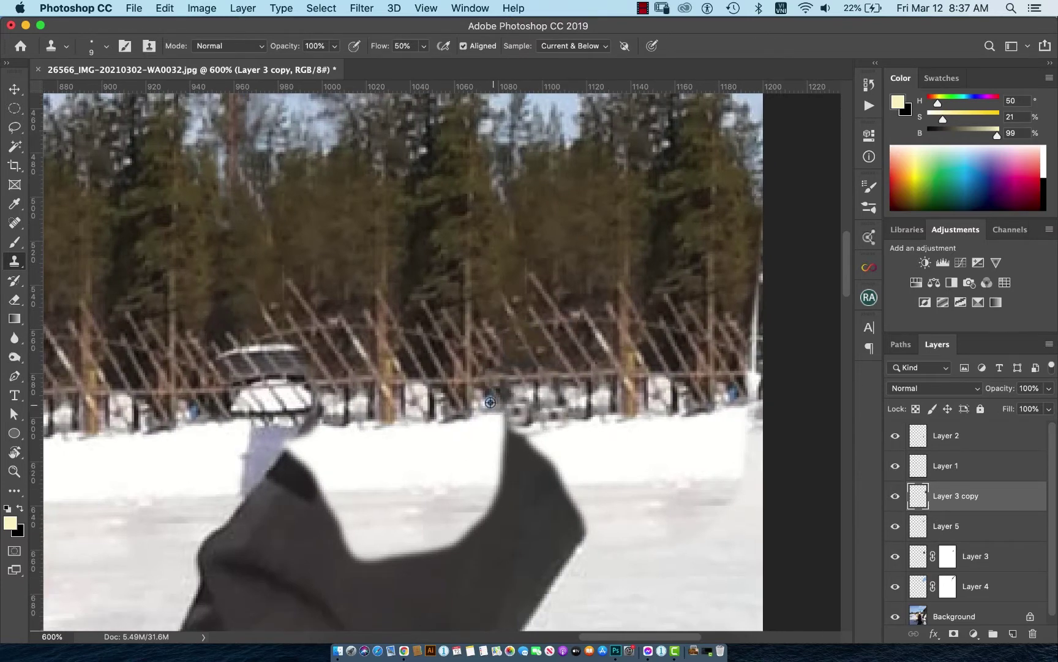
scroll(562, 489, down, 5)
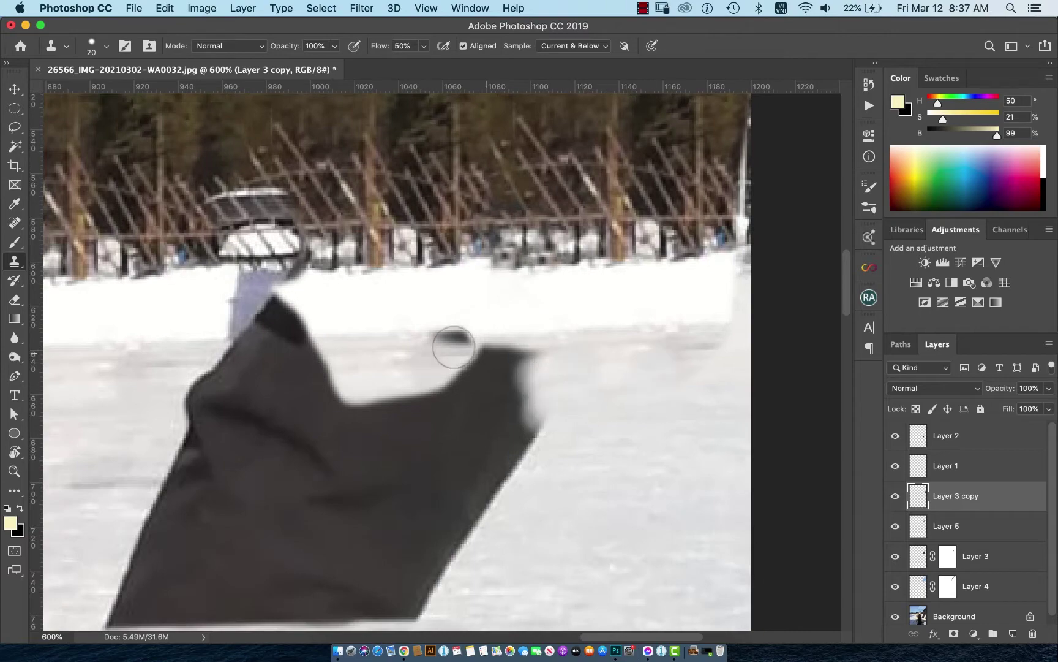
scroll(395, 365, left, 8)
scroll(387, 372, up, 1)
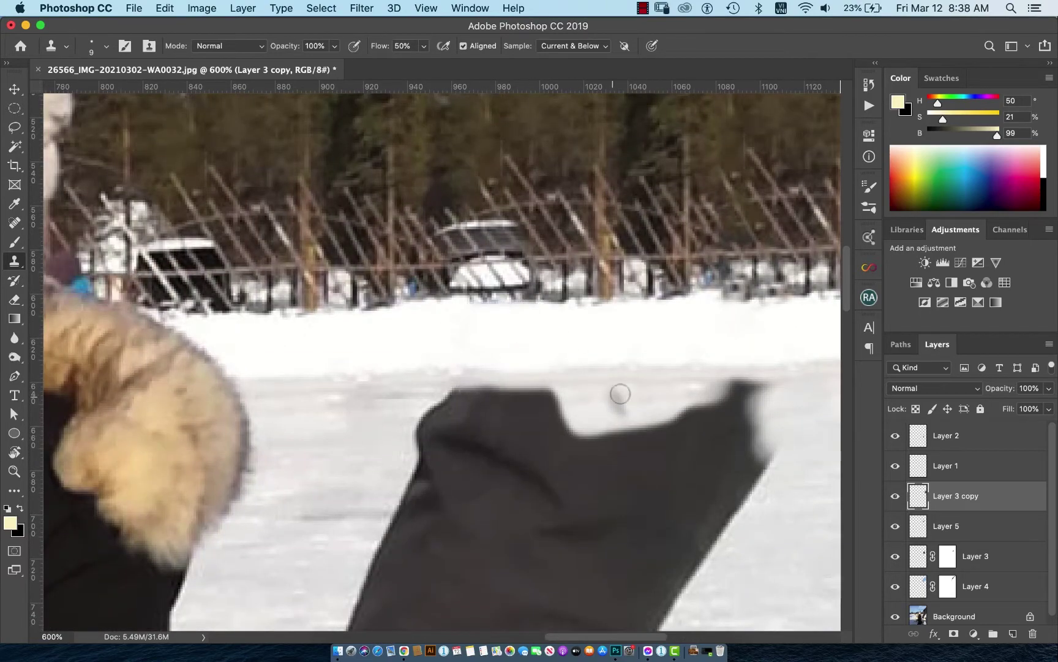
scroll(582, 394, down, 2)
scroll(631, 312, up, 1)
scroll(613, 343, down, 2)
Stamp all visible layers into a new layer, then delete the floating sleeve patch and stray ear
key(ctrl+alt+shift+e)
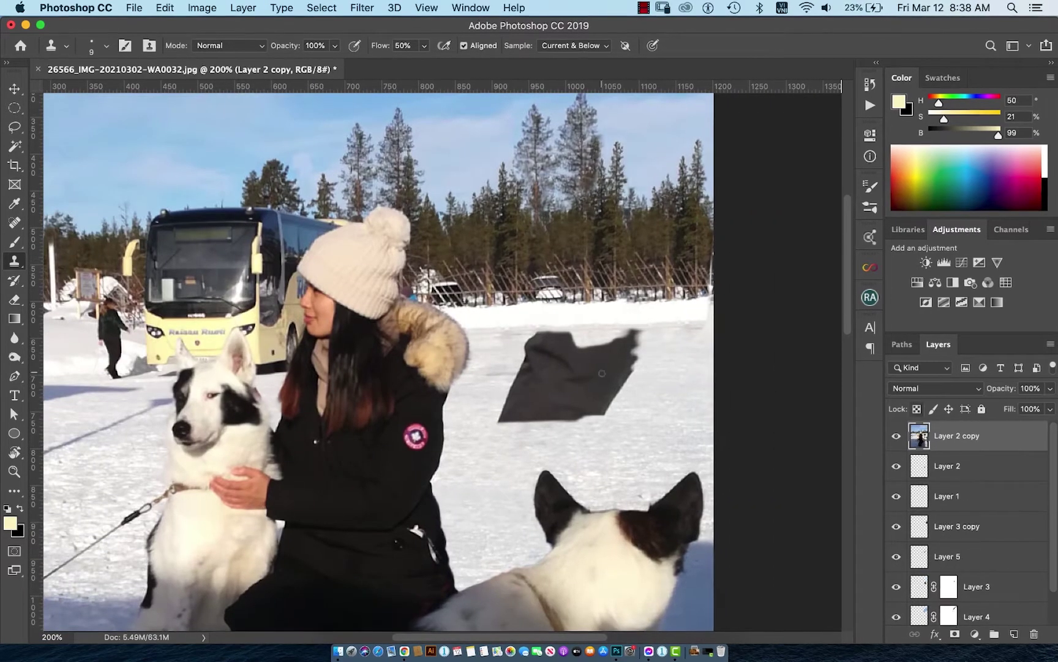
key(l)
drag(487, 436, 490, 431)
key(BackSpace)
key(ctrl+d)
scroll(615, 409, up, 1)
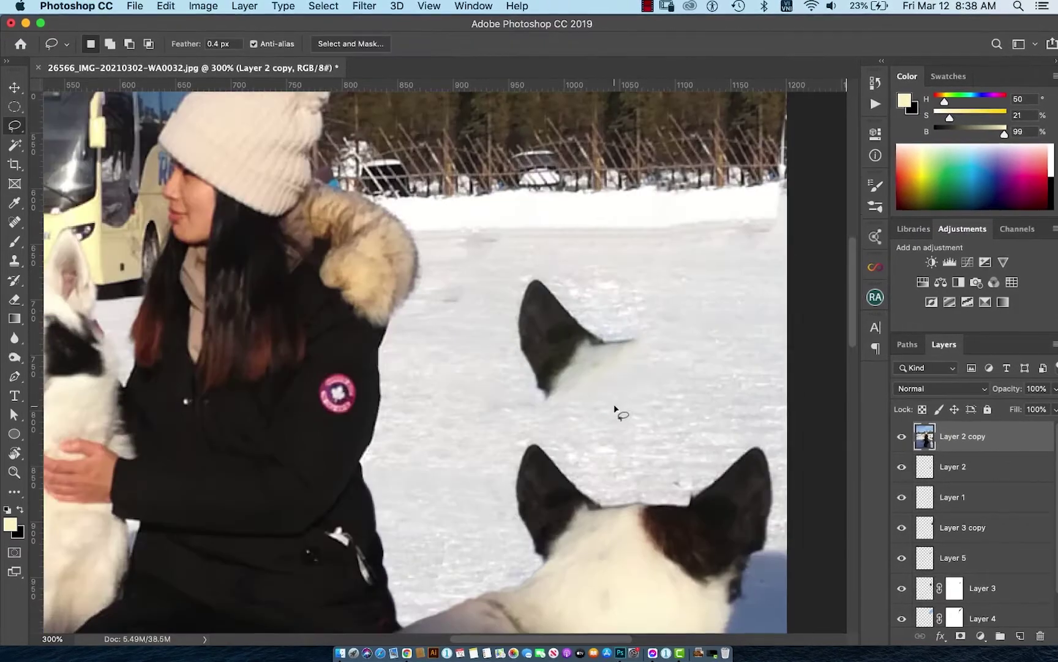
drag(591, 373, 593, 400)
key(BackSpace)
key(ctrl+d)
Clone trees over the white pole's top and background over the walking person
scroll(521, 362, left, 20)
scroll(428, 343, up, 6)
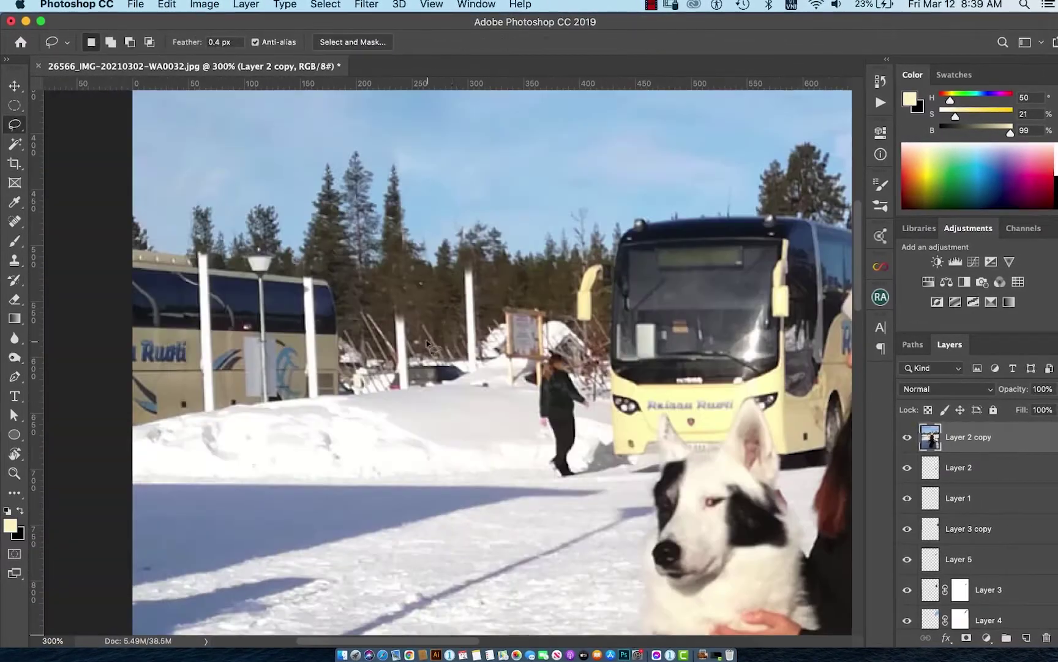
key(s)
scroll(436, 387, up, 1)
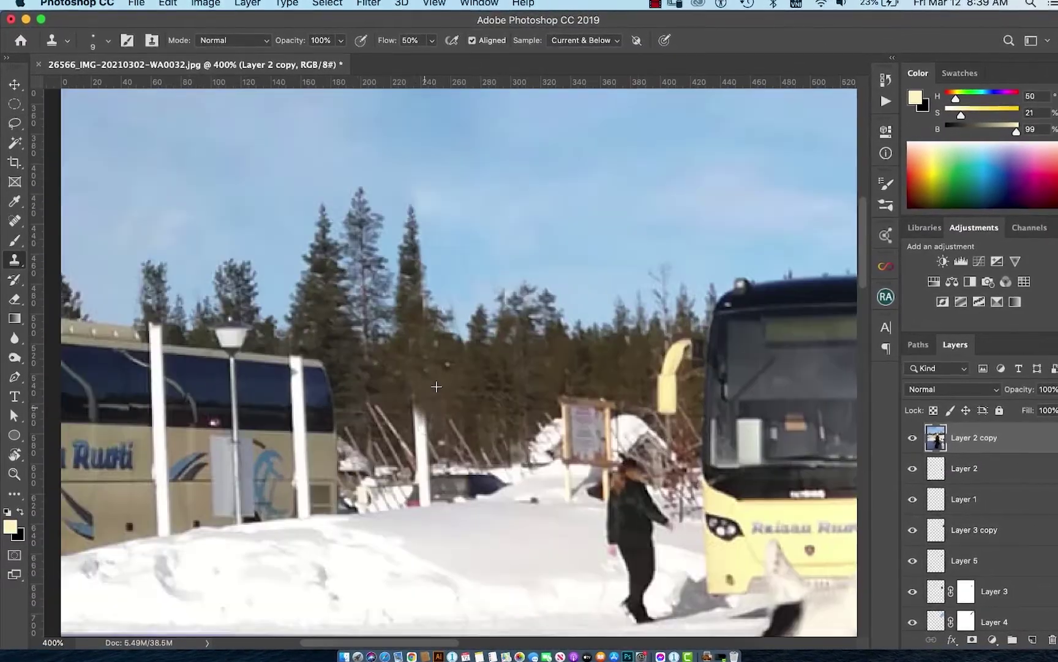
drag(421, 404, 423, 502)
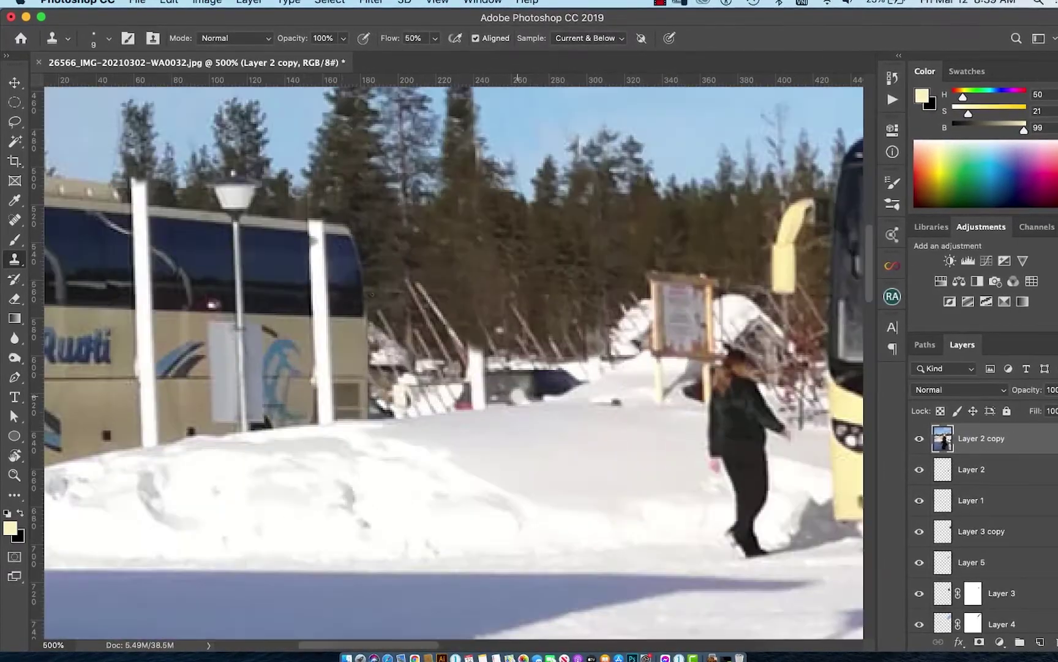
drag(342, 359, 496, 409)
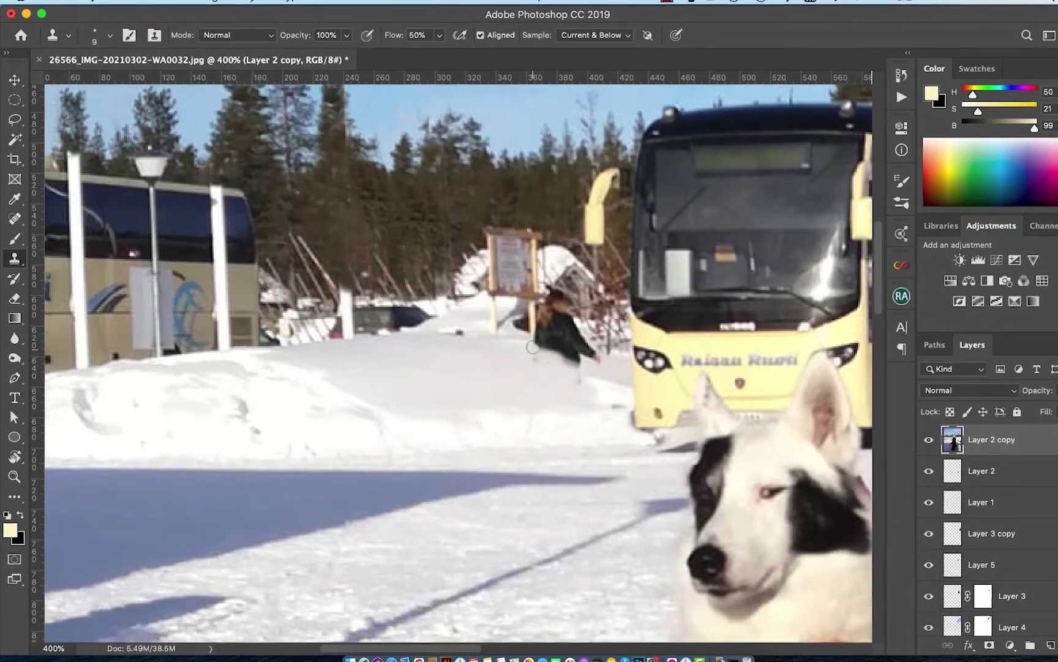
key(ctrl+minus)
key(ctrl+minus)
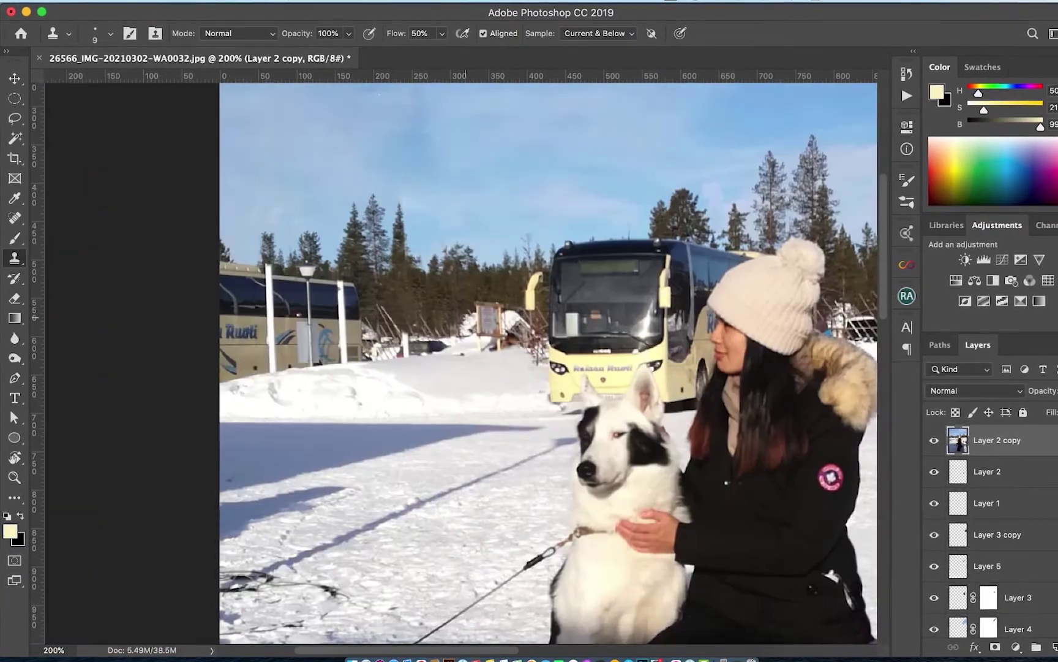
Copy the lassoed scenery patch to a new layer, move it left and resize it with Free Transform
key(l)
key(ctrl+j)
key(v)
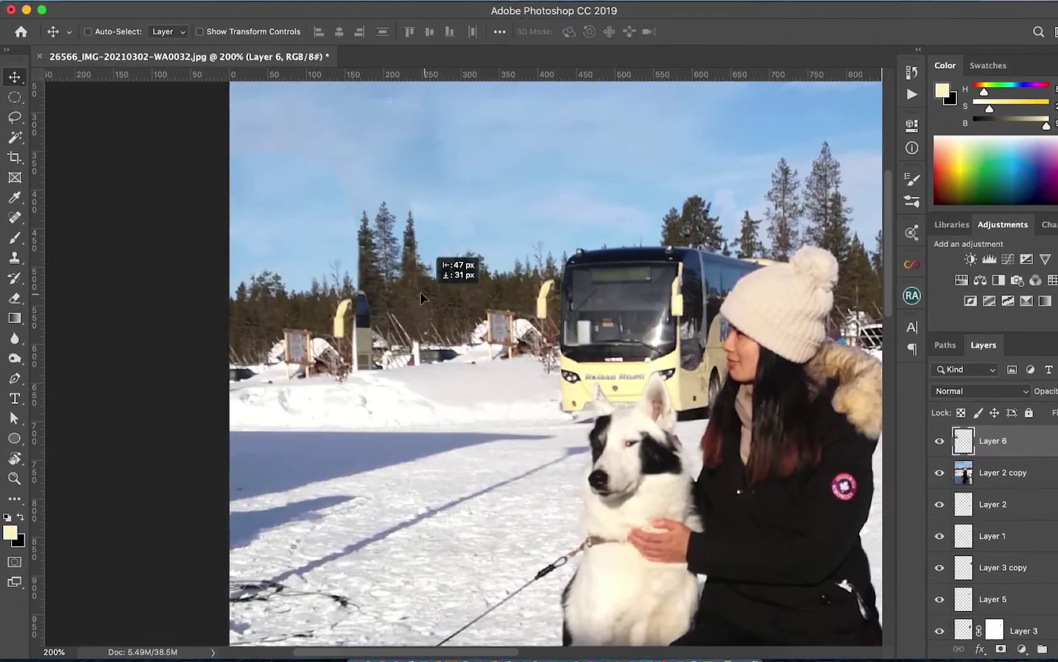
drag(433, 362, 343, 263)
key(ctrl+t)
drag(166, 135, 157, 133)
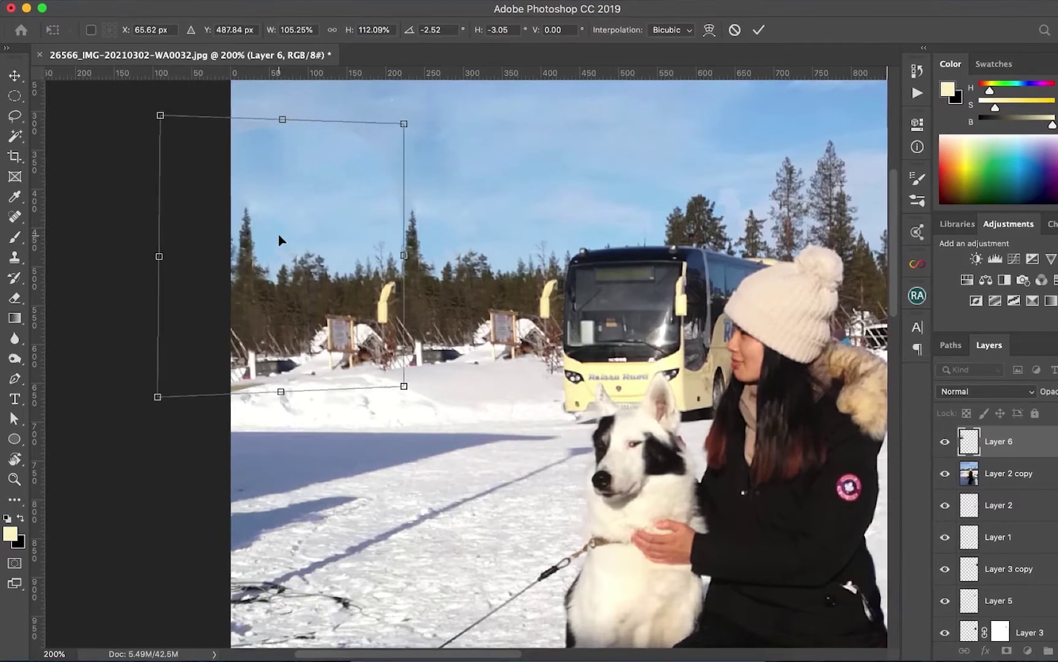
key(Return)
key(s)
key(ctrl+plus)
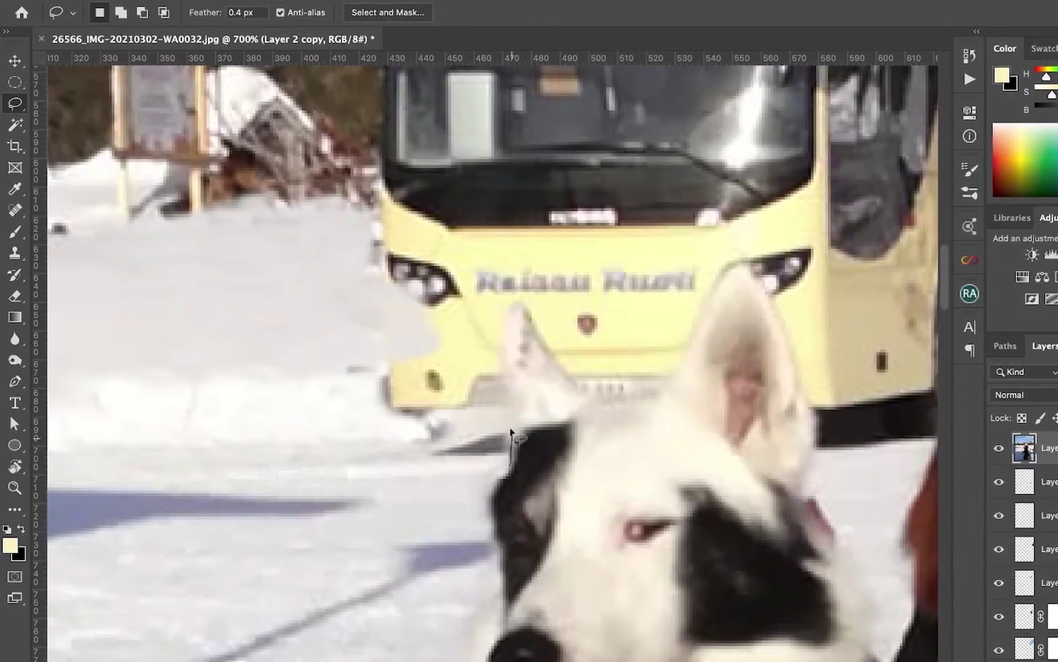
Lasso the dog's ear and paint a Quick Mask between dog and hair, converting it to a selection
drag(513, 466, 219, 510)
key(s)
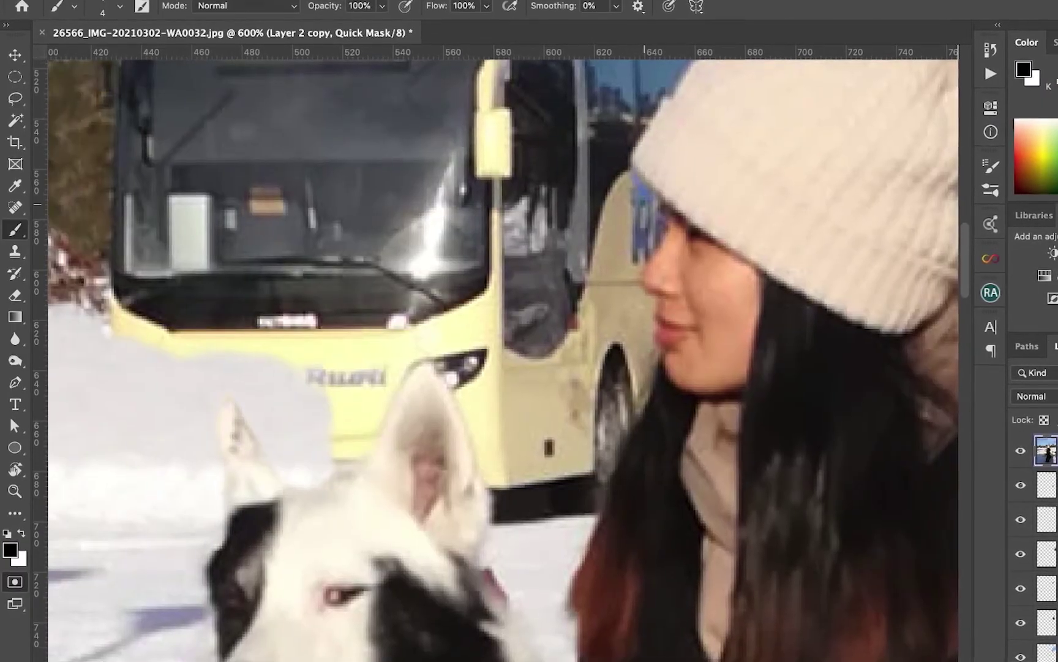
key(ctrl+plus)
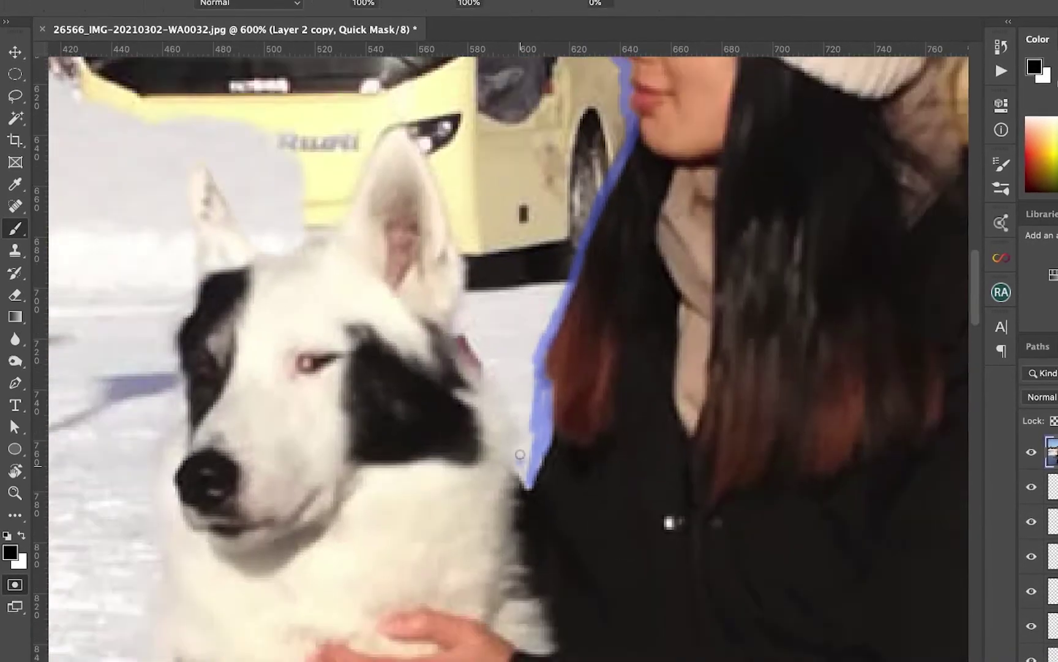
drag(521, 294, 527, 484)
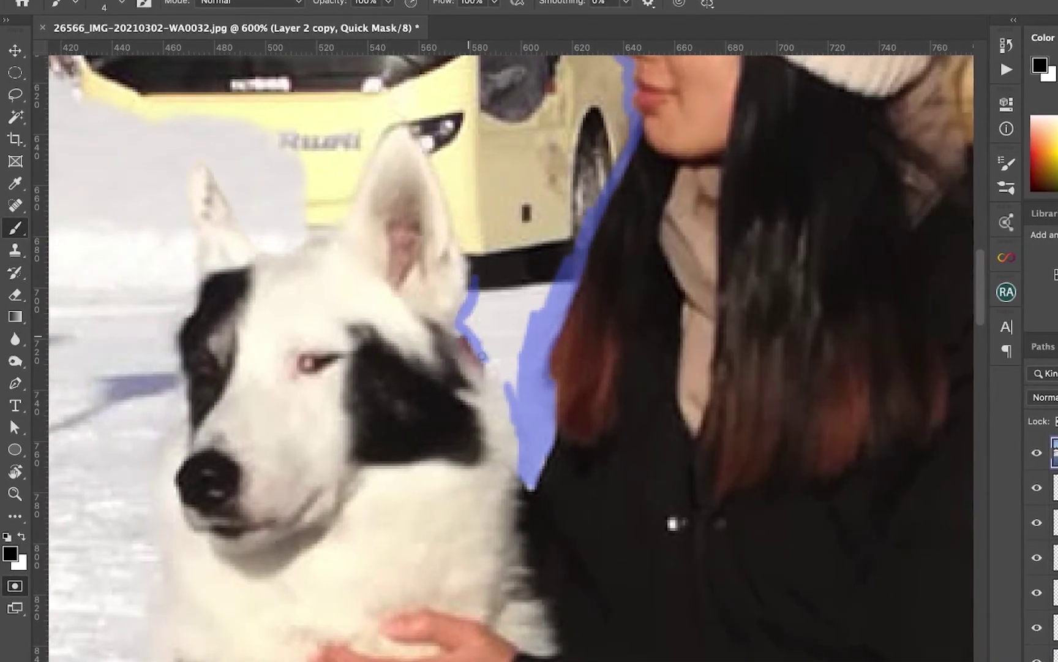
drag(455, 214, 501, 281)
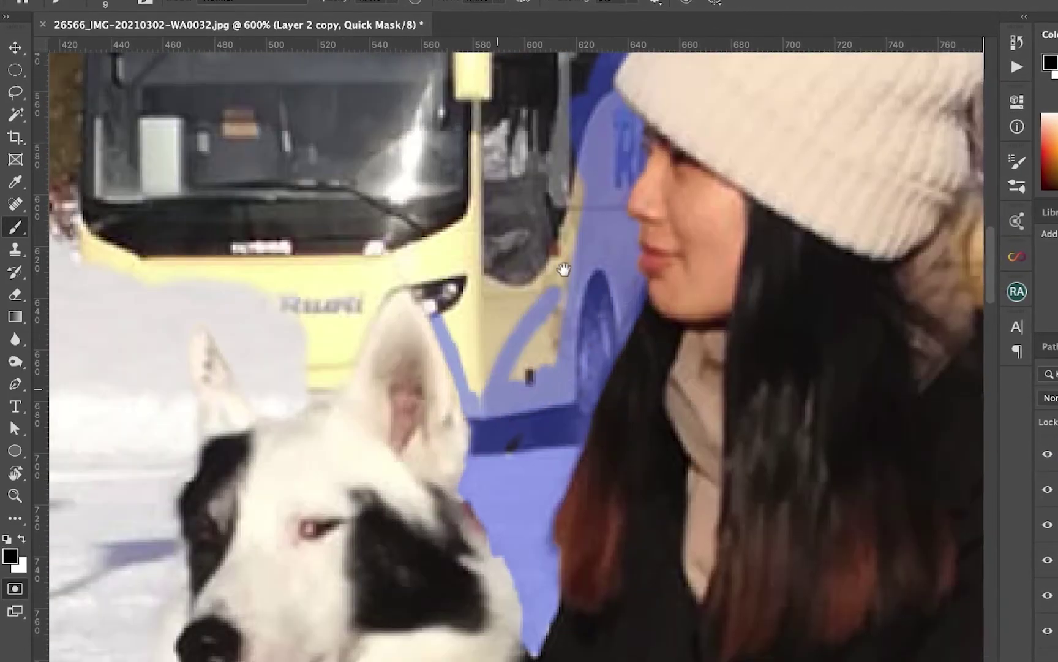
scroll(564, 269, down, 1)
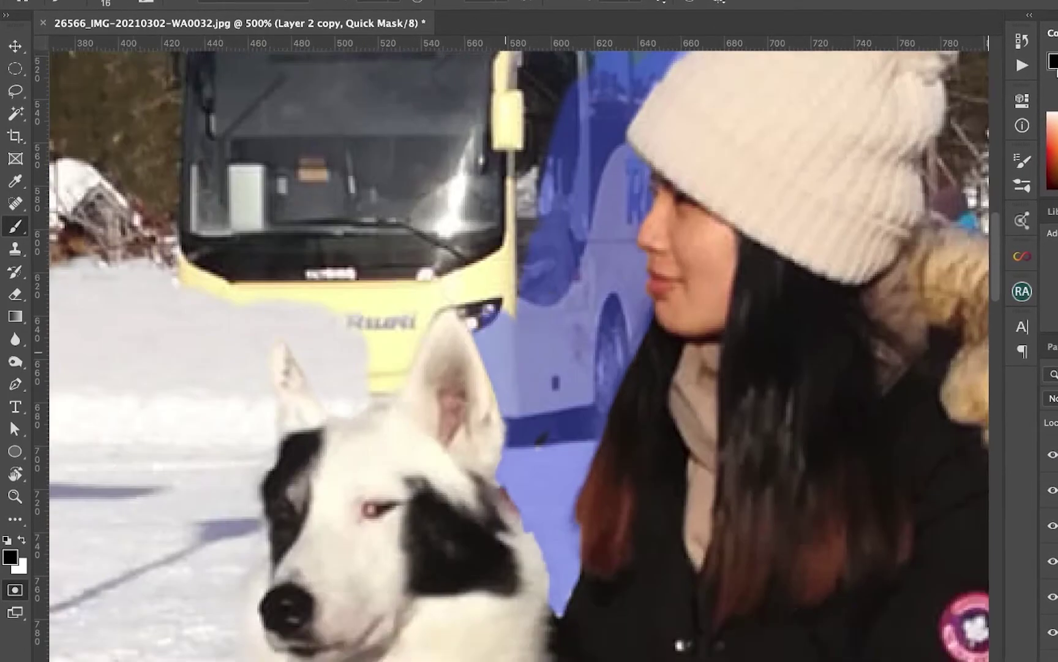
scroll(519, 349, down, 2)
scroll(519, 349, down, 2)
key(q)
scroll(520, 349, down, 1)
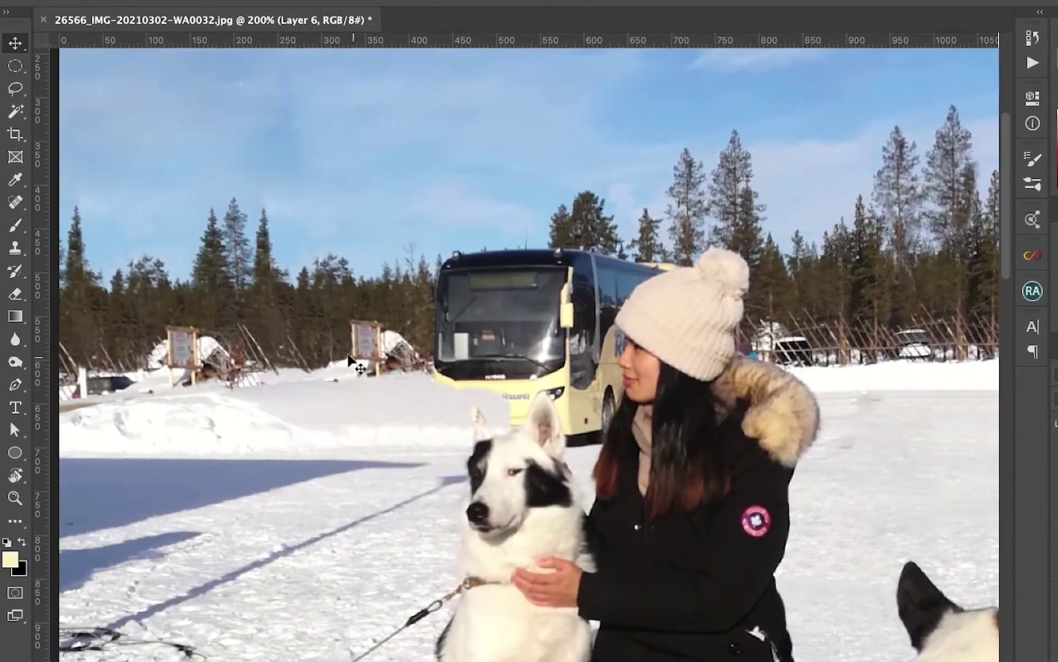
Clone snow over the yellow patch under the bus
scroll(789, 318, up, 3)
scroll(492, 353, up, 2)
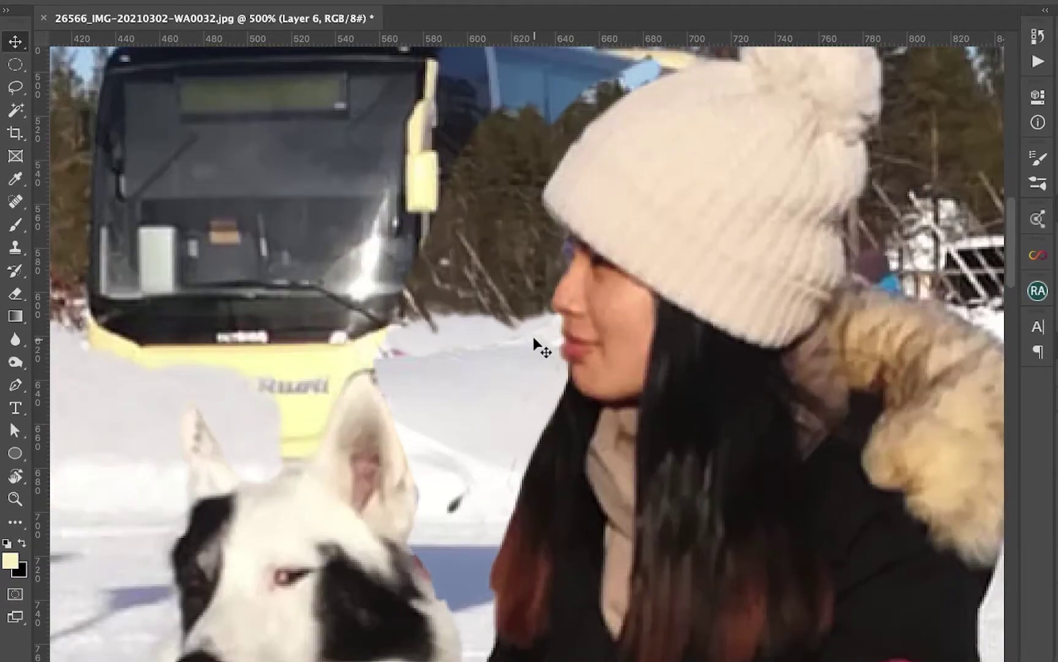
scroll(539, 348, down, 3)
scroll(506, 276, up, 3)
scroll(505, 276, left, 5)
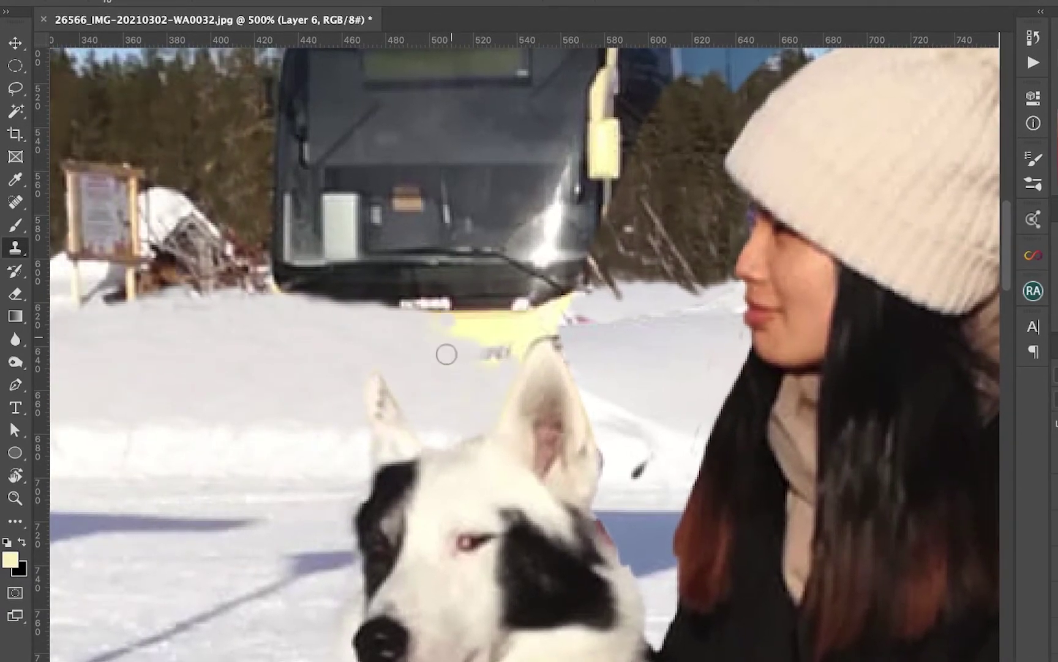
mouse_move(447, 352)
mouse_down()
mouse_move(503, 361)
mouse_move(493, 345)
mouse_up()
Clone trees over the bus's blue rear section and the blue patch beside it
scroll(494, 345, down, 1)
scroll(494, 345, up, 5)
scroll(537, 374, right, 3)
scroll(537, 374, up, 1)
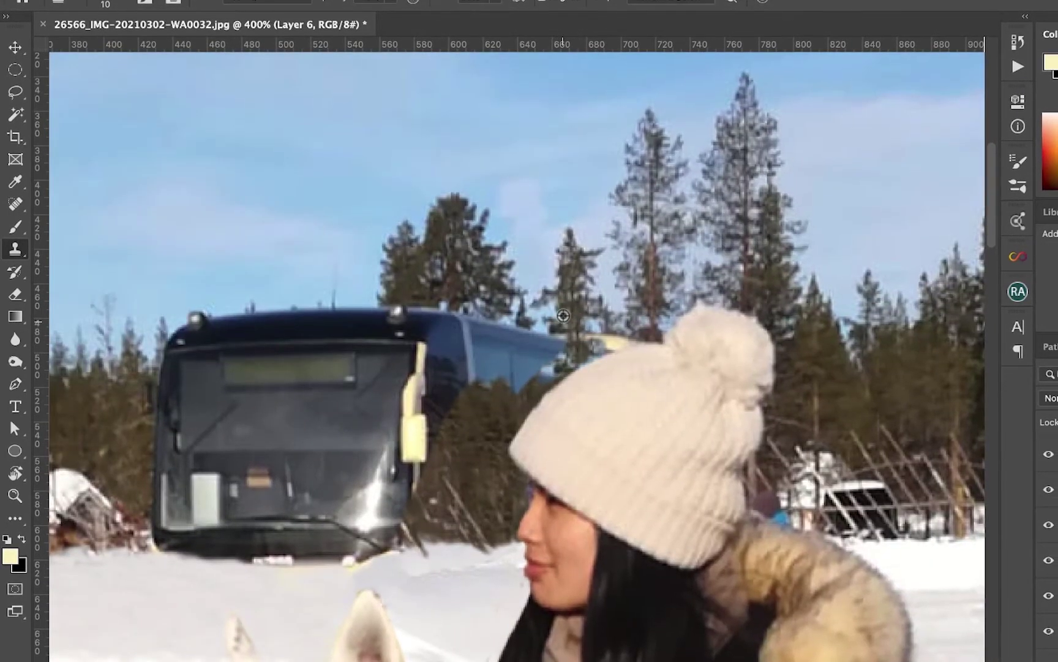
scroll(626, 302, left, 3)
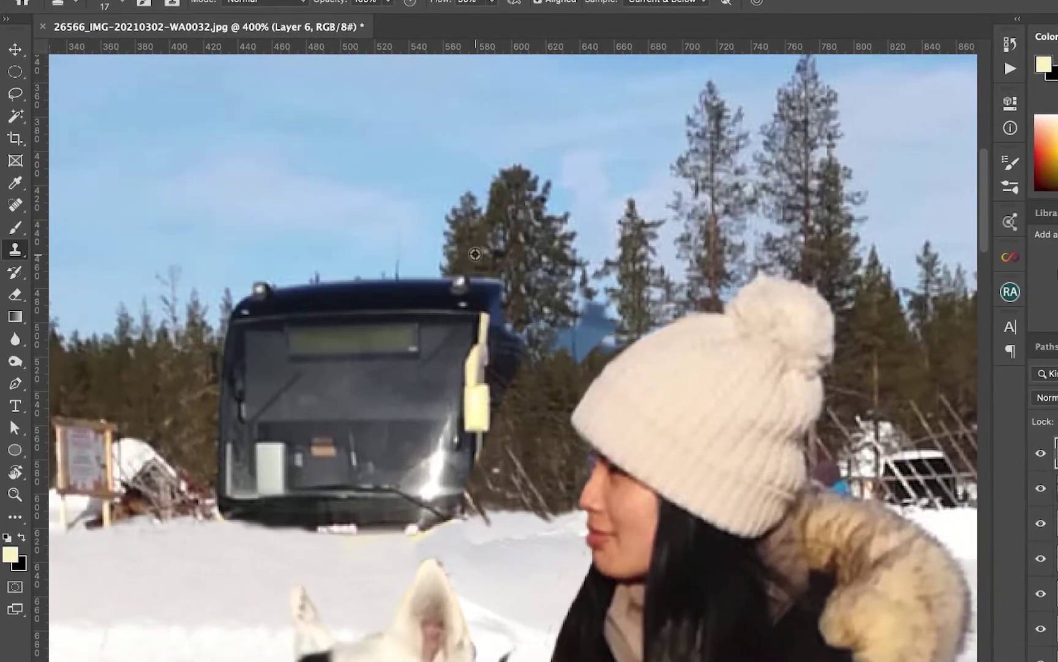
drag(539, 306, 481, 337)
drag(503, 293, 496, 292)
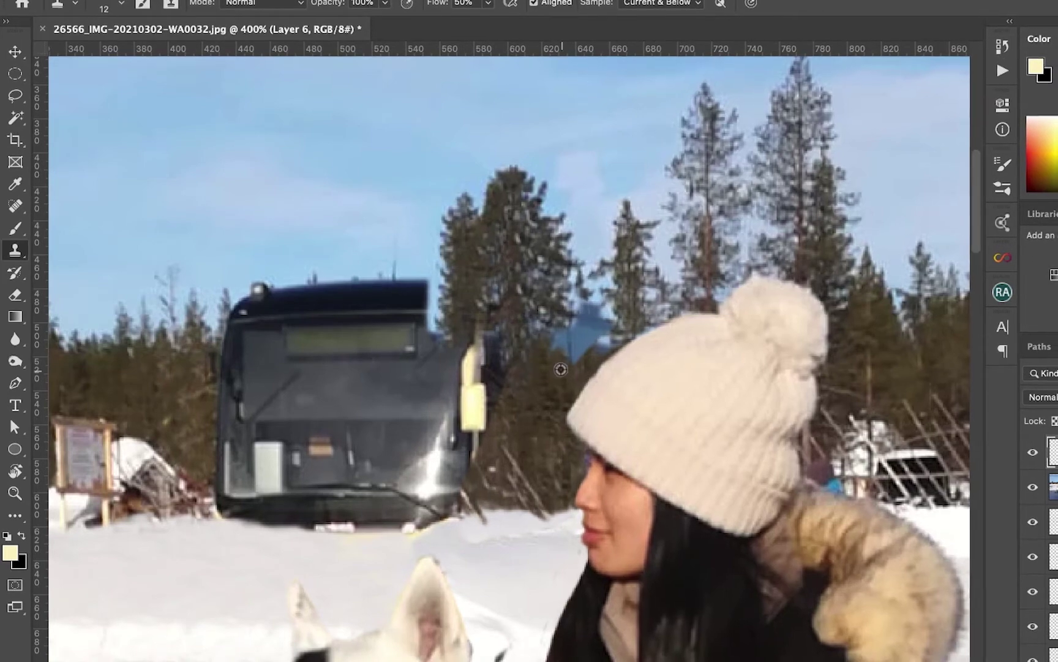
drag(551, 343, 613, 318)
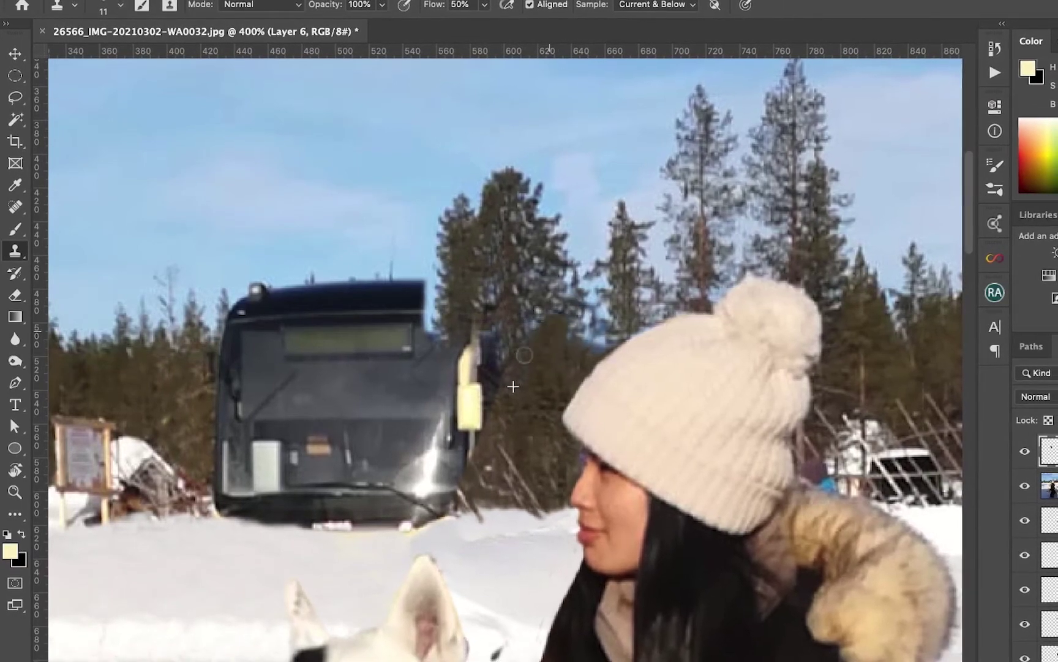
scroll(558, 383, down, 2)
scroll(558, 383, left, 3)
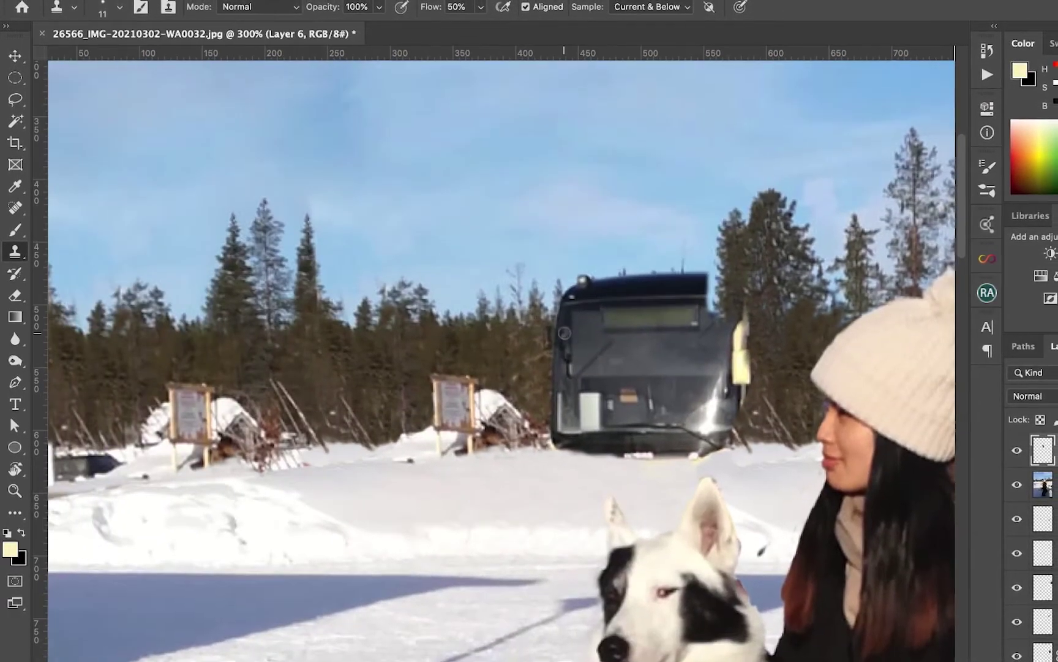
Copy a feathered sign from Layer 2 copy onto a new layer and move it over the bus
click(1046, 484)
key(l)
mouse_move(420, 284)
mouse_down()
mouse_move(607, 432)
mouse_move(420, 284)
mouse_up()
key(shift+F6)
key(Return)
key(ctrl+j)
key(v)
drag(519, 411, 721, 412)
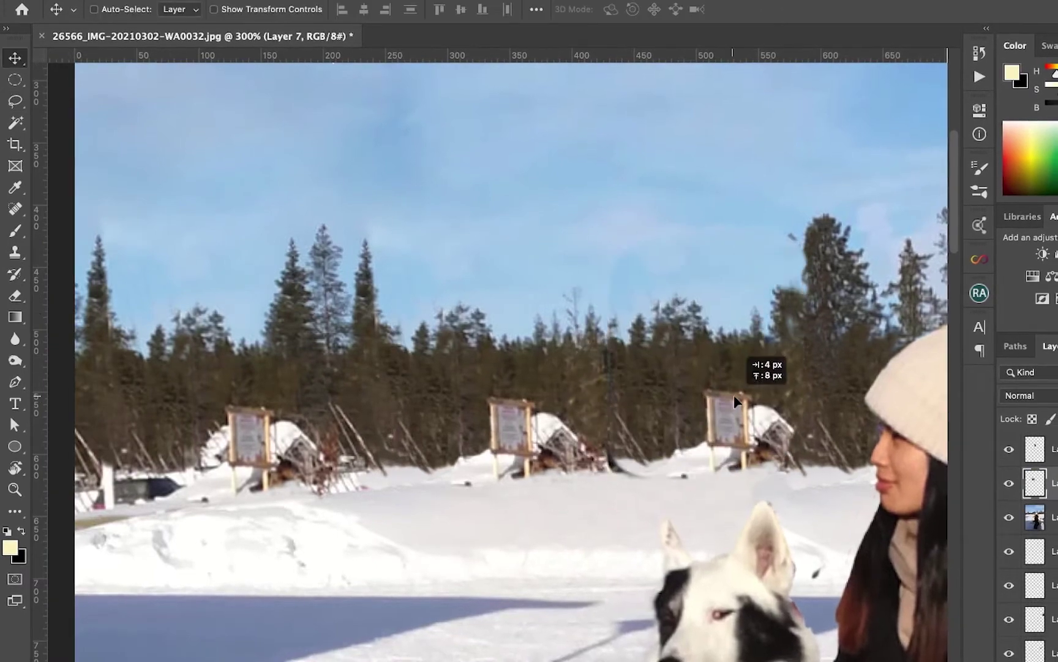
key(5)
key(shift+5)
Prepare a larger white brush on Layer 7's mask to blend the copied sign
key(bracketright)
key(bracketright)
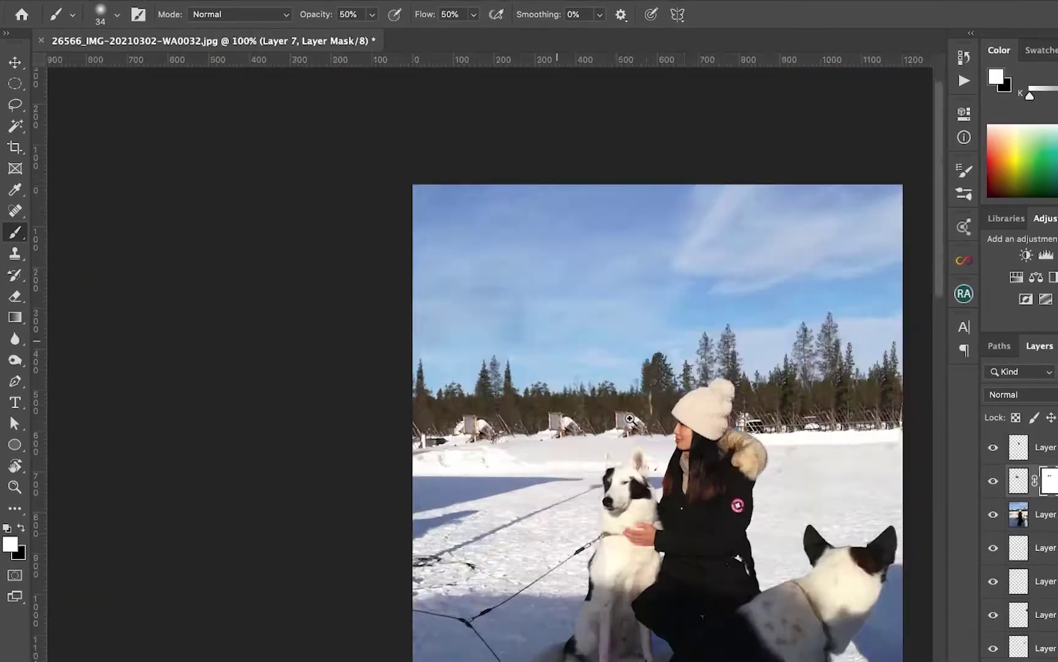
scroll(704, 298, down, 3)
scroll(547, 323, up, 4)
key(x)
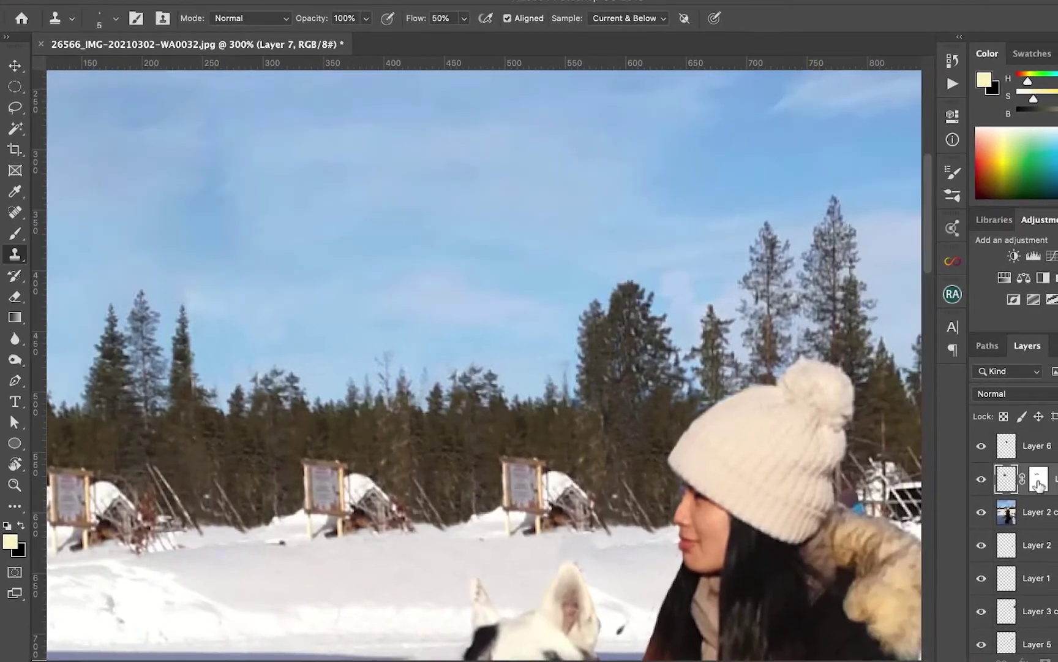
click(1040, 484)
key(b)
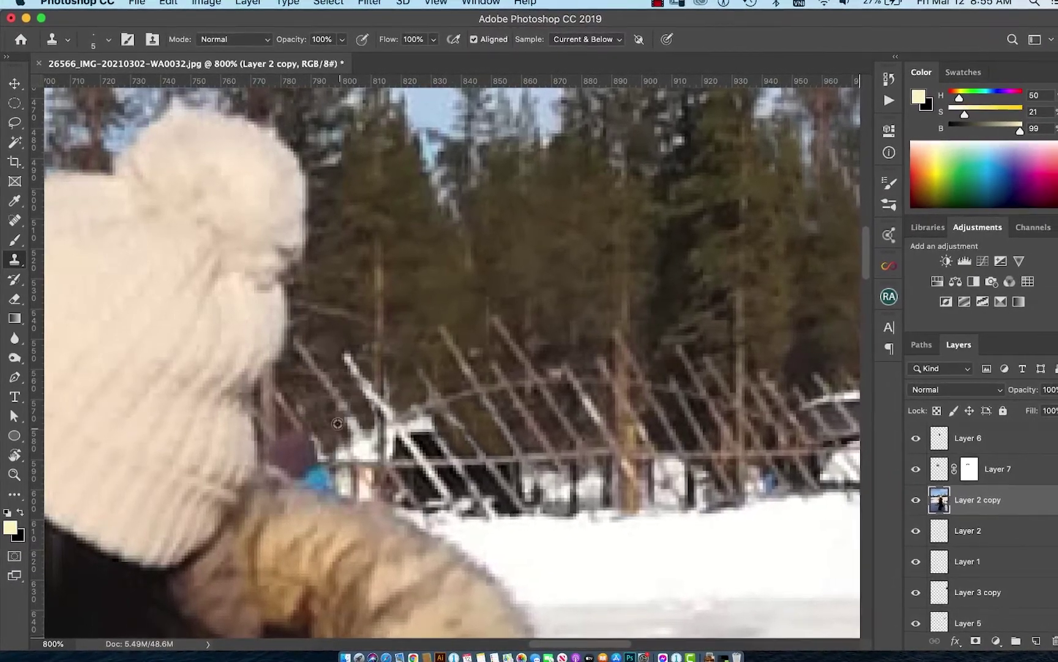
Clone fence detail over the white patch by the woman and select the patch layers for merging
drag(337, 422, 439, 416)
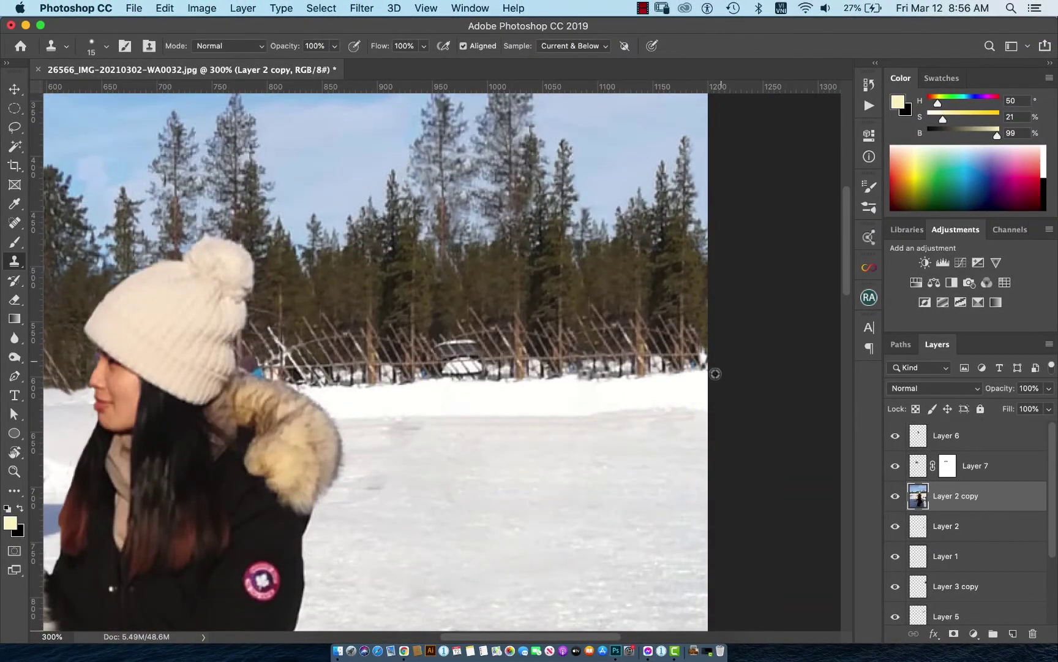
scroll(716, 374, left, 10)
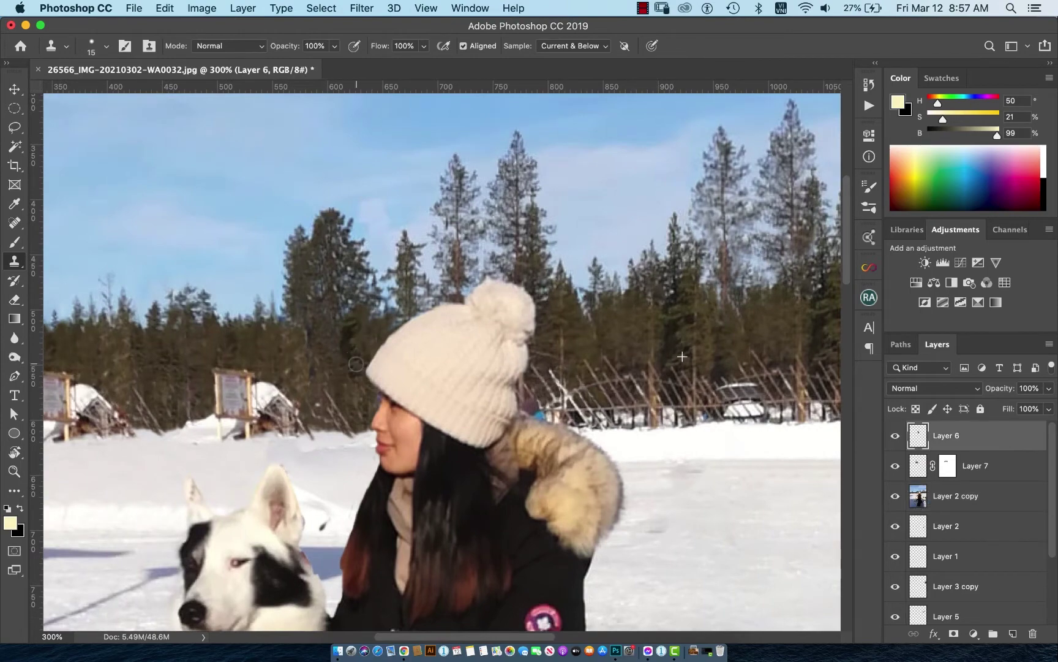
scroll(734, 374, left, 5)
scroll(735, 374, up, 2)
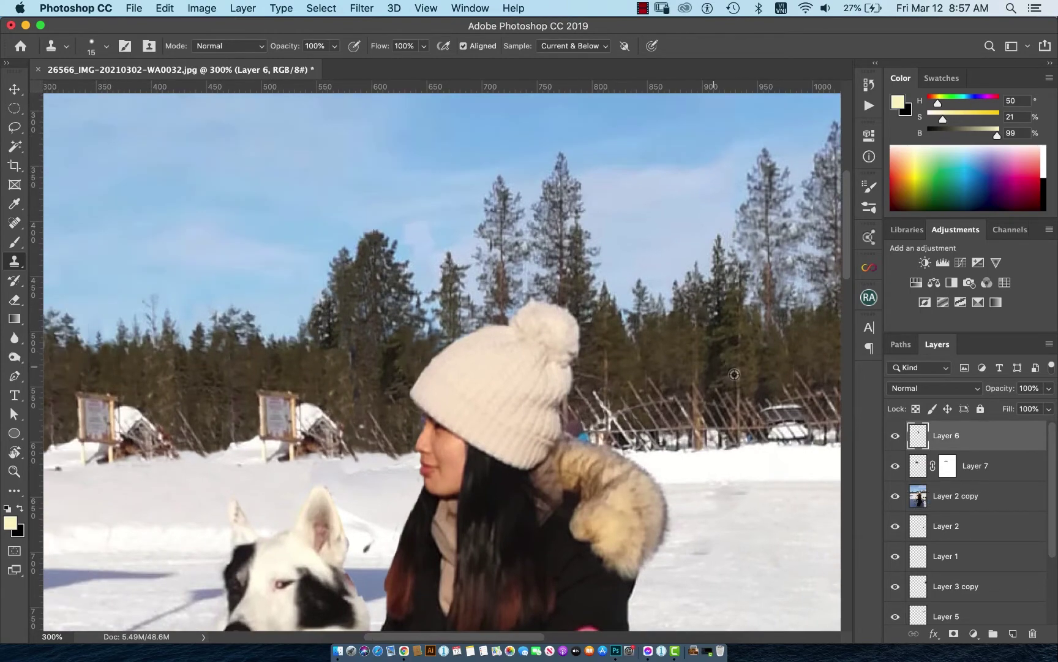
scroll(326, 313, left, 10)
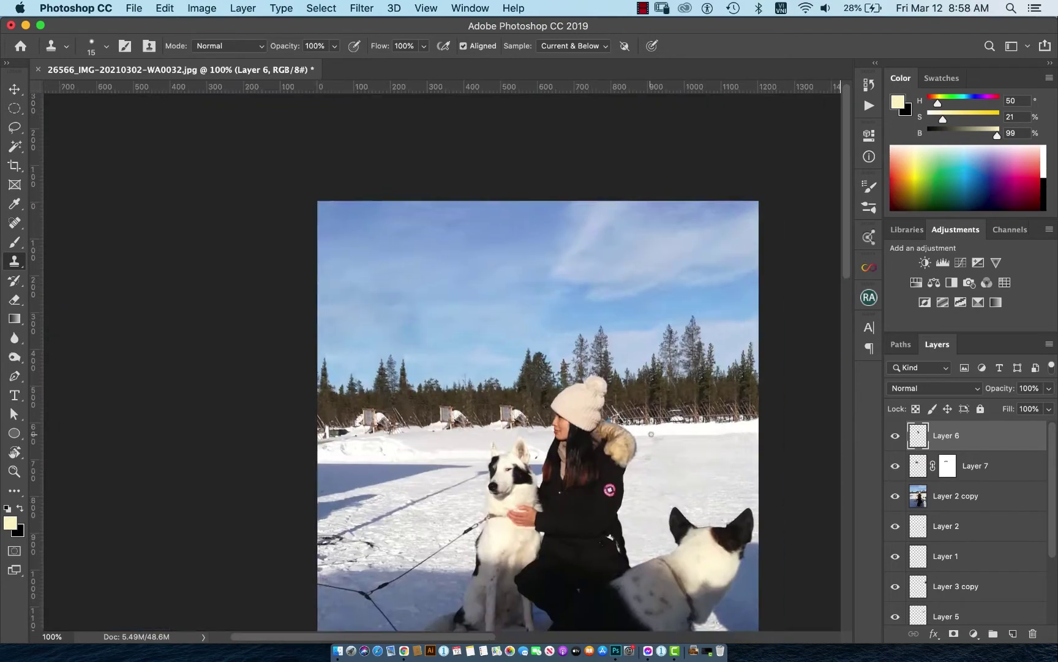
drag(154, 372, 503, 527)
Merge the patch layers, then content-aware fill the lassoed leash handle on the snow
shift+click(956, 496)
key(ctrl+e)
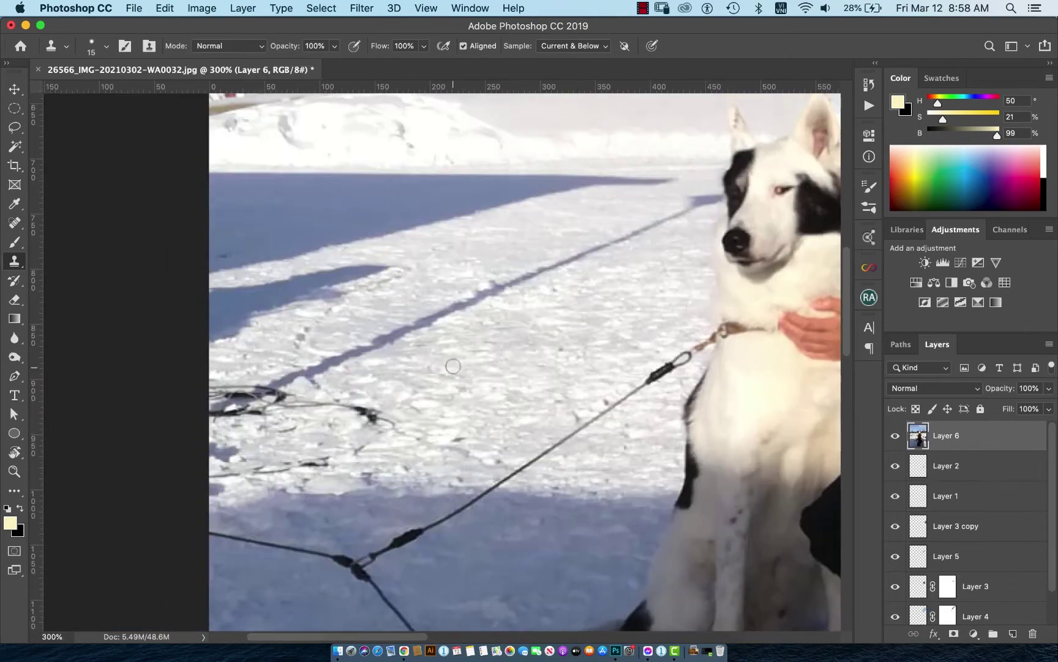
key(l)
drag(613, 262, 304, 344)
key(shift+BackSpace)
key(Return)
Spot-heal the leash lines in the snow beside the husky
scroll(490, 343, down, 5)
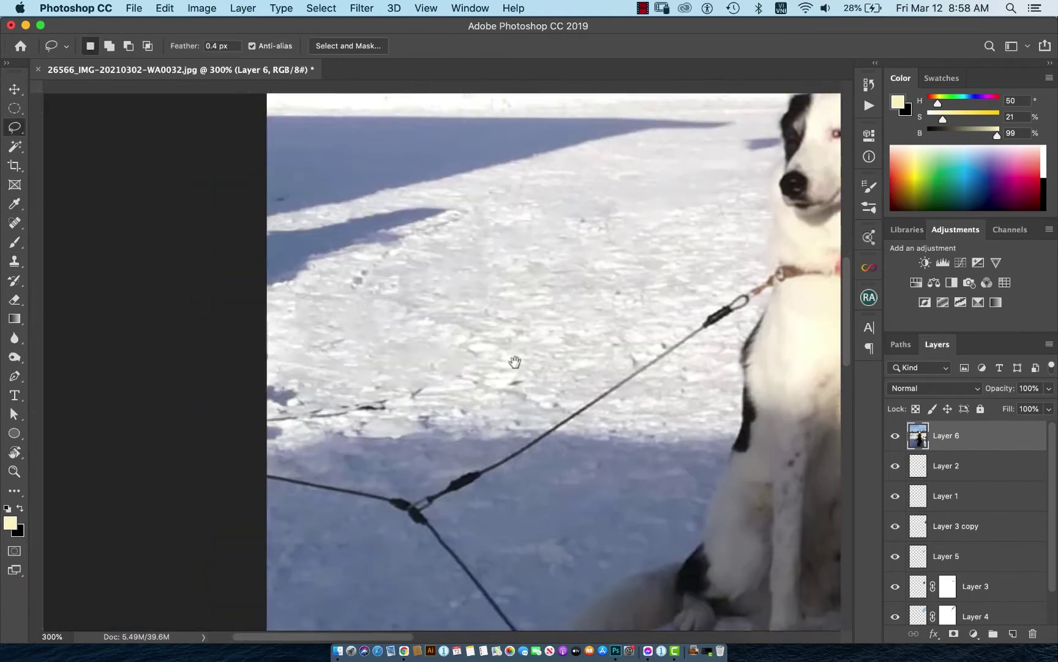
key(j)
scroll(549, 362, down, 5)
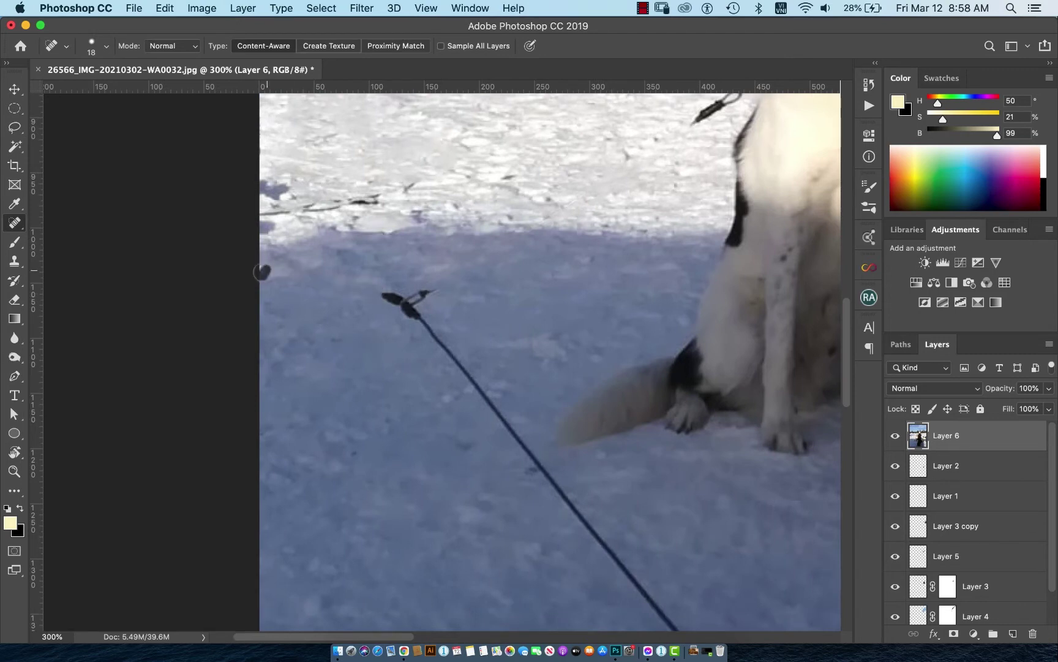
scroll(398, 303, down, 5)
scroll(466, 347, down, 5)
scroll(466, 347, right, 5)
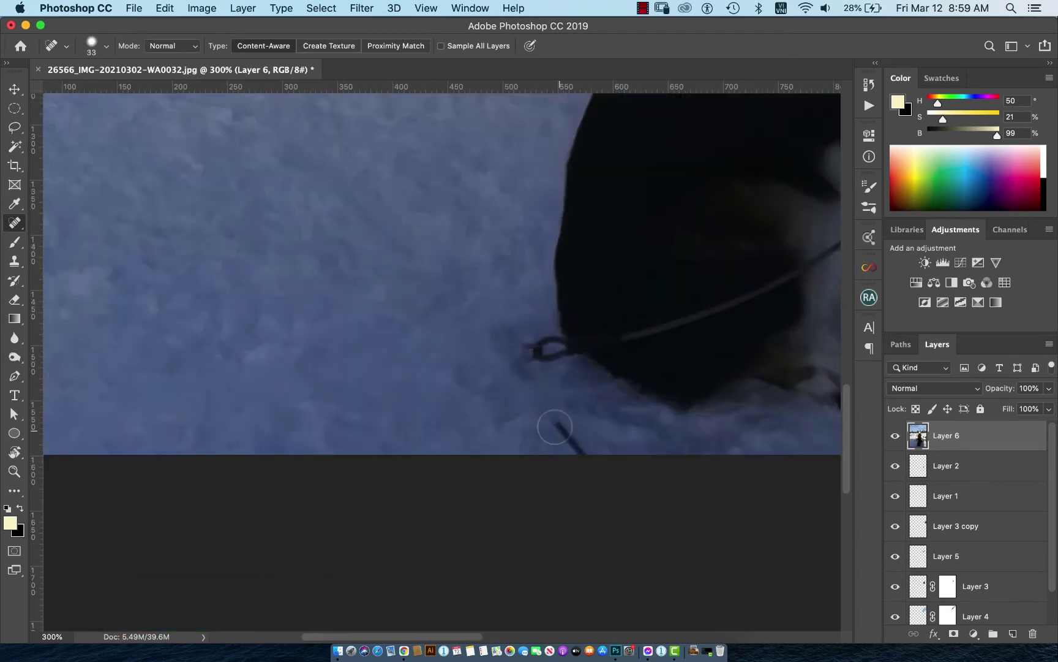
Clone over the remaining leash along the husky's chest with Clone Stamp at 50% flow
key(s)
scroll(545, 348, right, 5)
scroll(545, 348, up, 2)
scroll(485, 327, up, 3)
scroll(484, 327, right, 2)
key(shift+5)
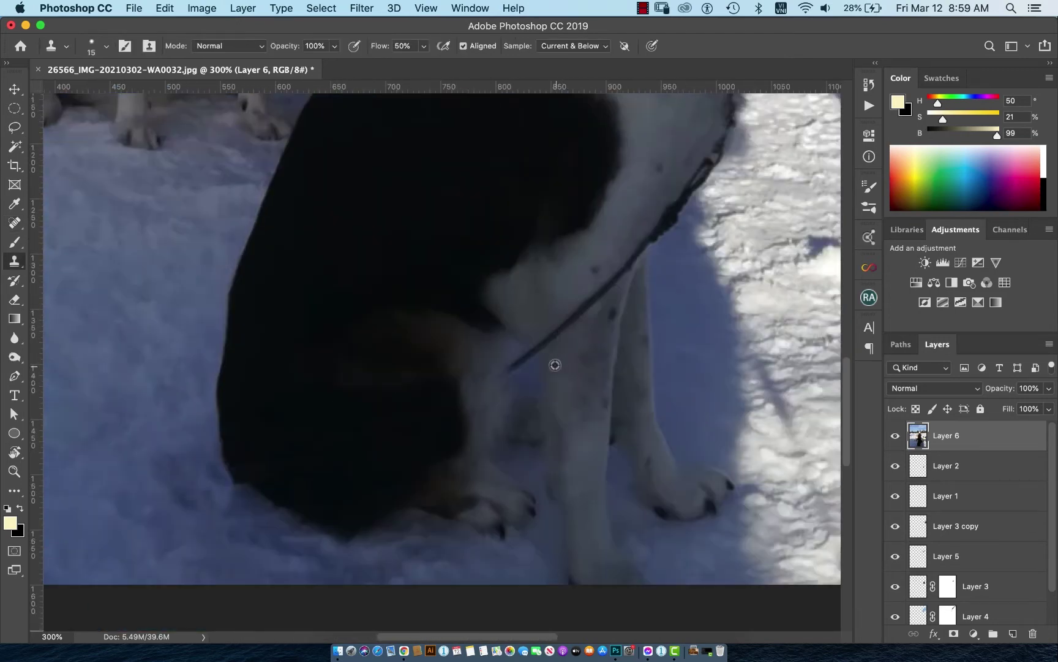
scroll(585, 300, up, 3)
scroll(585, 300, right, 5)
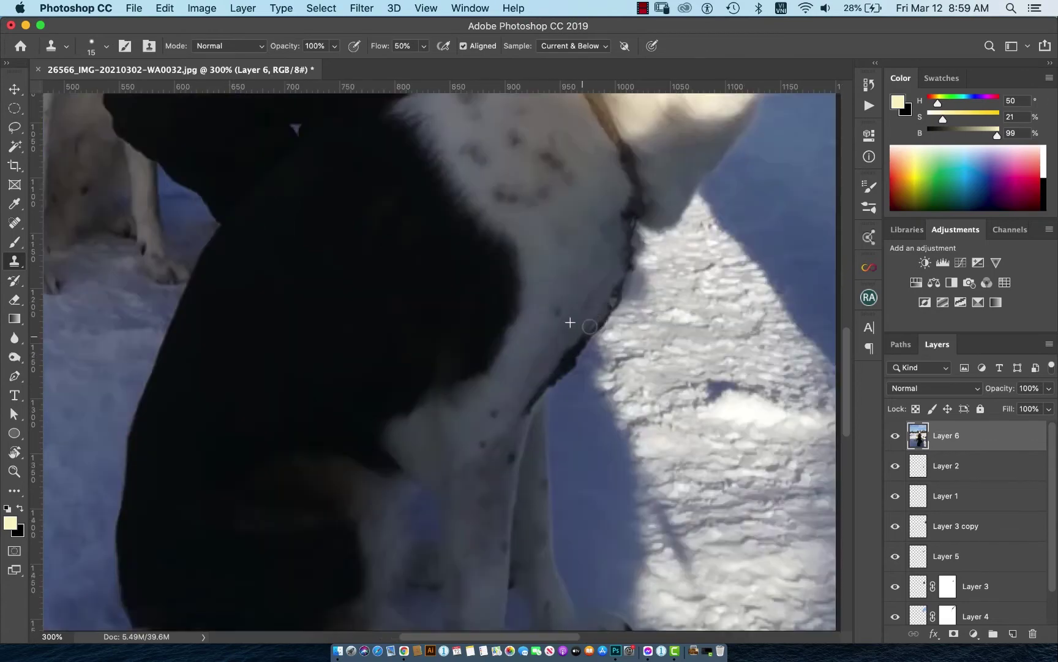
Fit the whole photo in view and clear the previous selection
key(super+0)
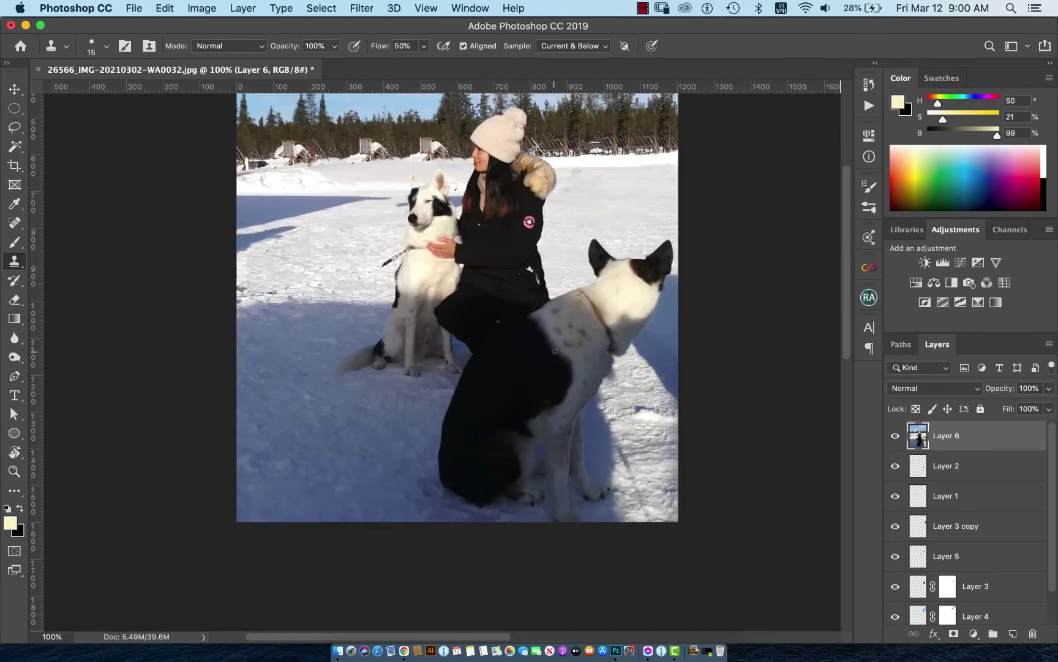
scroll(143, 405, up, 5)
key(l)
key(ctrl+d)
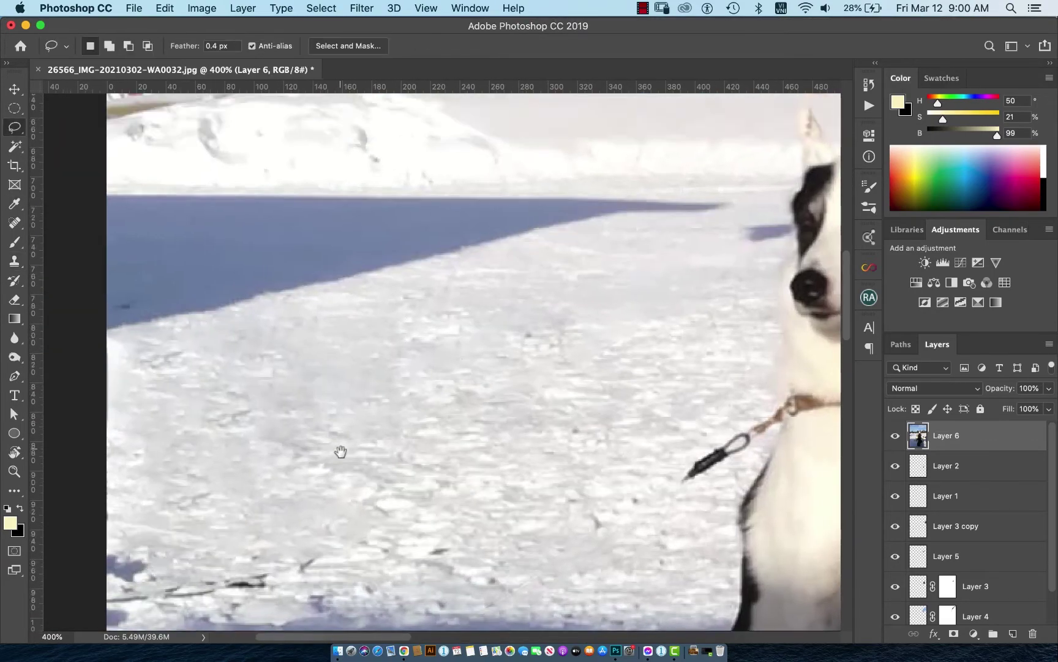
key(s)
scroll(166, 476, down, 2)
scroll(165, 476, left, 3)
scroll(633, 451, down, 3)
scroll(524, 437, up, 3)
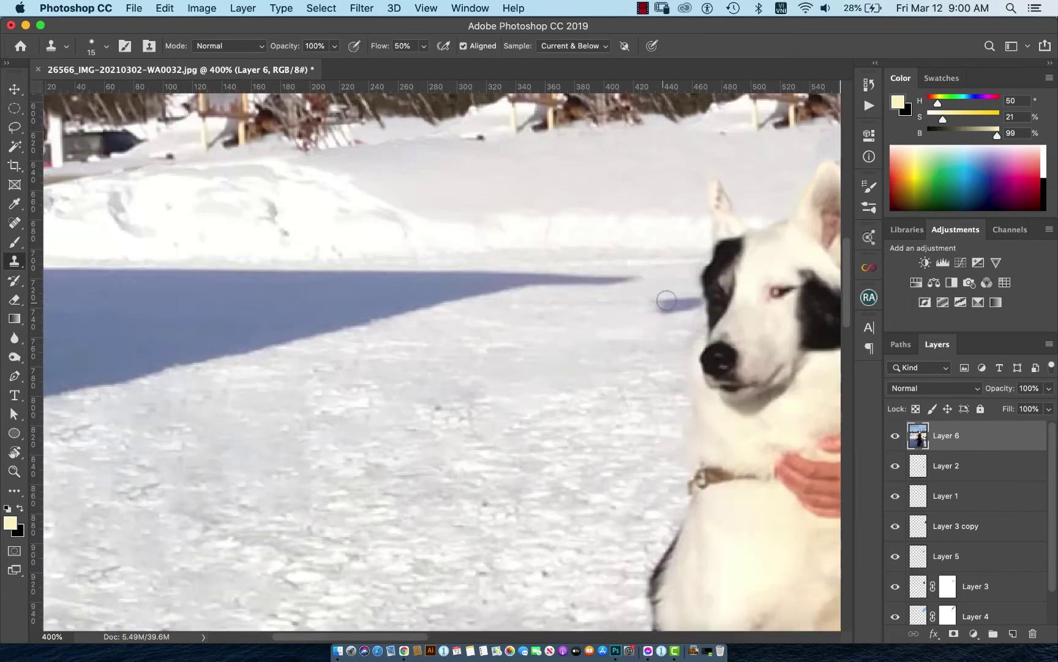
scroll(525, 437, down, 2)
Lasso the snow patch left of the white husky and fill it with surrounding snow
key(l)
drag(444, 371, 270, 333)
drag(464, 362, 529, 395)
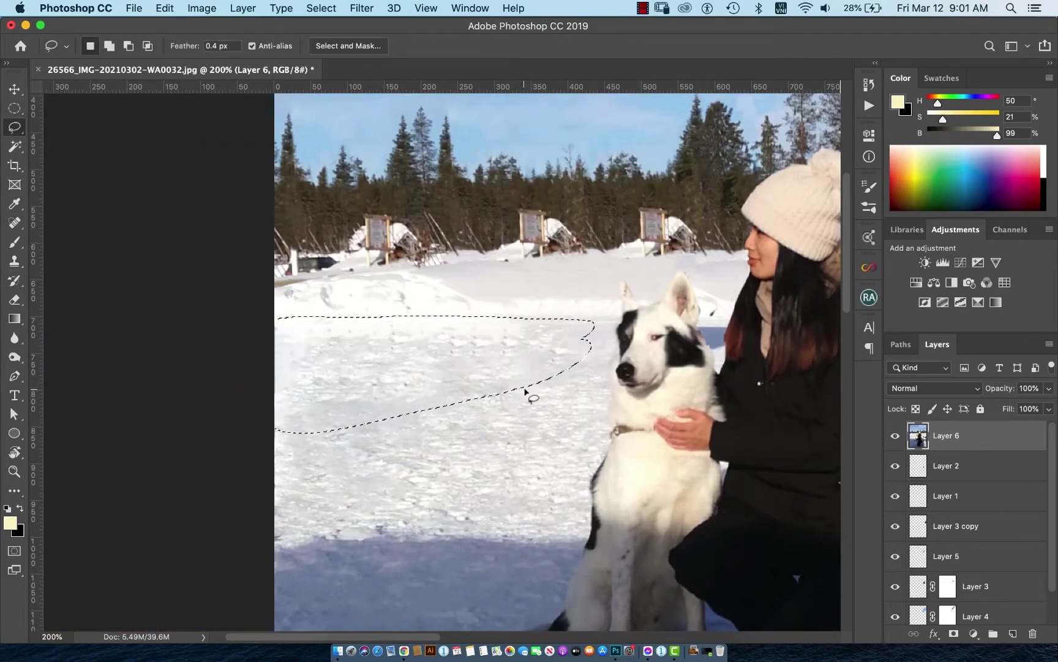
key(super+0)
key(ctrl+d)
key(s)
scroll(555, 322, up, 3)
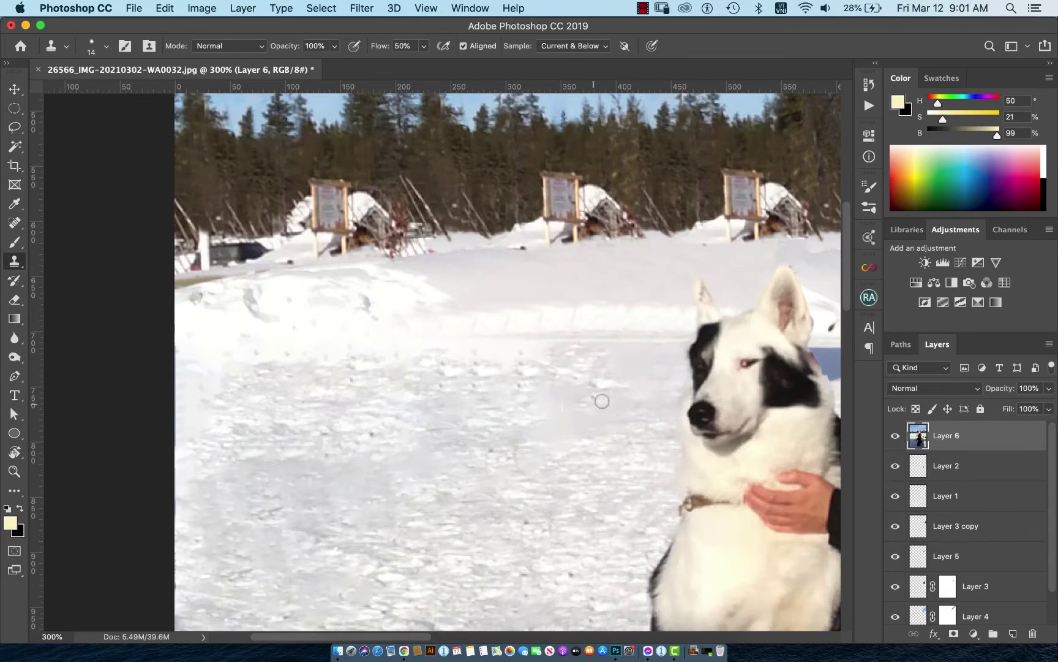
key(super+0)
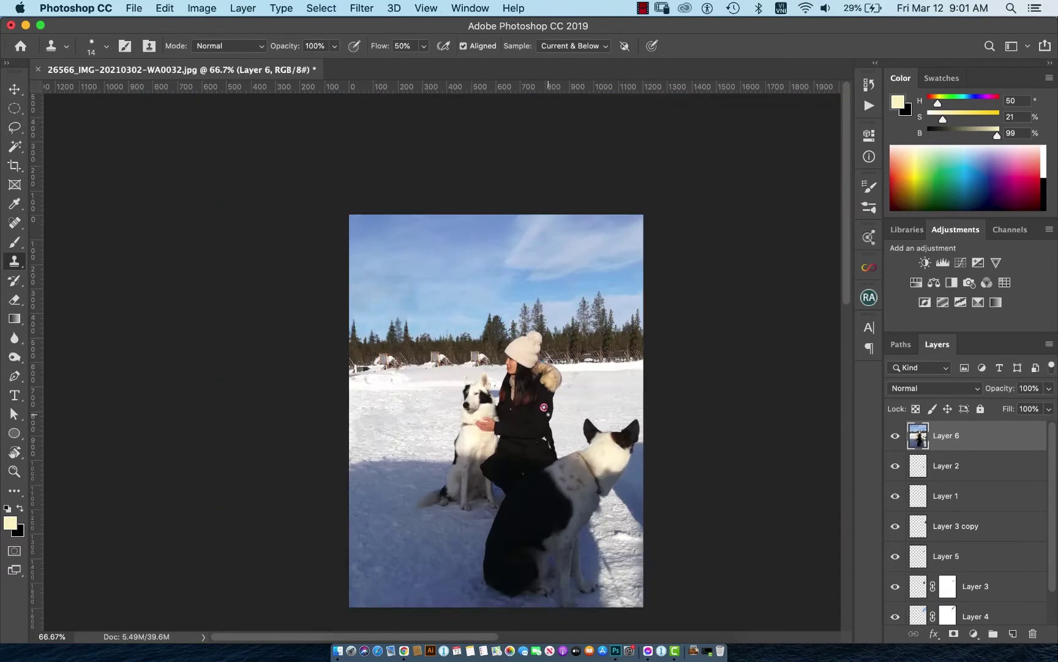
Add a Levels adjustment clipped to Layer 6 and invert its mask
click(944, 262)
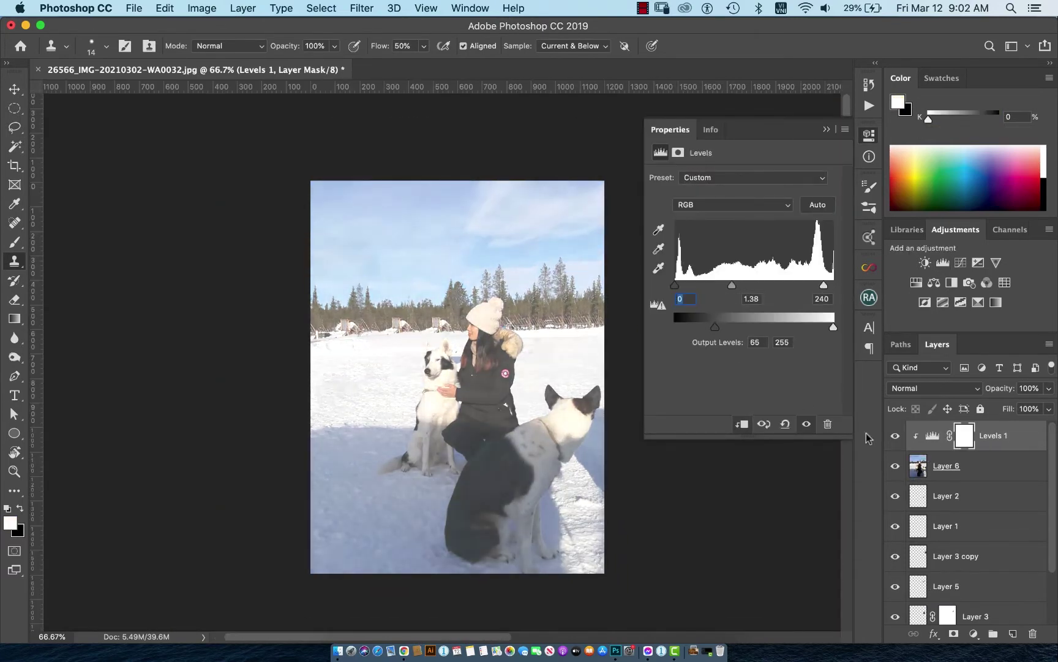
key(super+i)
key(b)
drag(315, 490, 330, 466)
scroll(318, 453, up, 3)
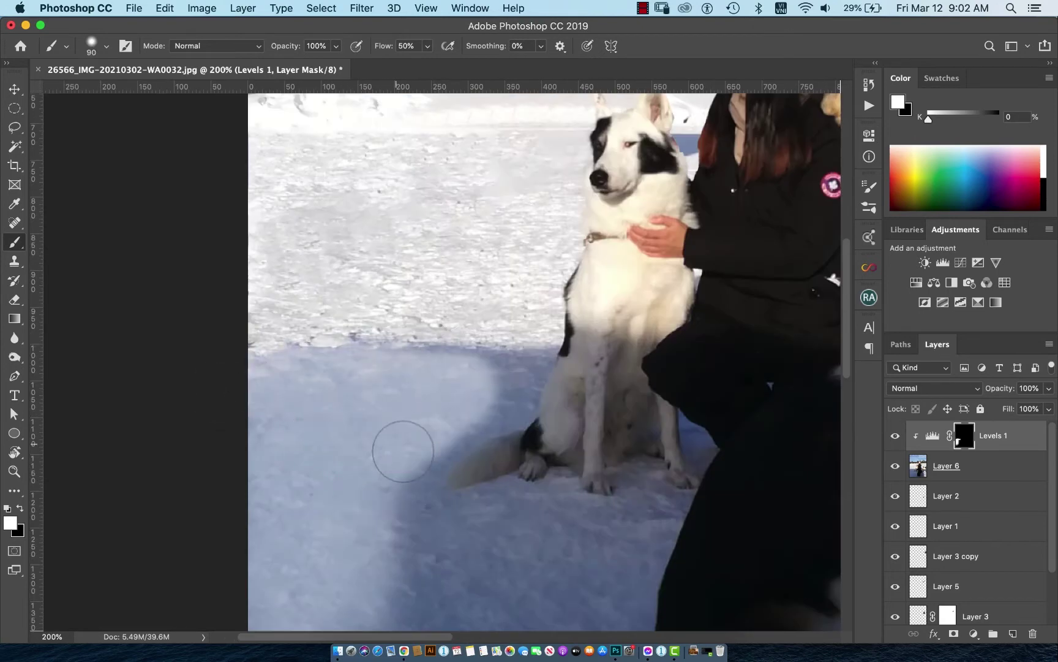
Paint the Levels mask over the shadowed snow near the dogs, using 30% brush opacity
drag(294, 373, 649, 465)
scroll(331, 314, down, 2)
mouse_move(444, 378)
mouse_down()
mouse_move(429, 477)
mouse_move(362, 440)
mouse_move(444, 506)
mouse_up()
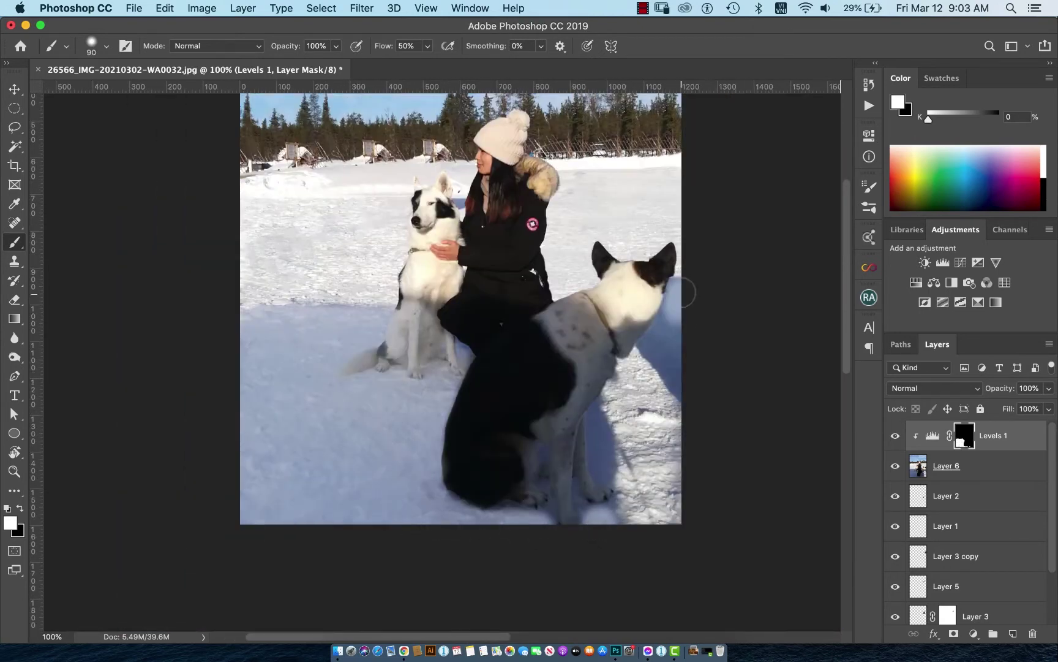
scroll(411, 336, up, 2)
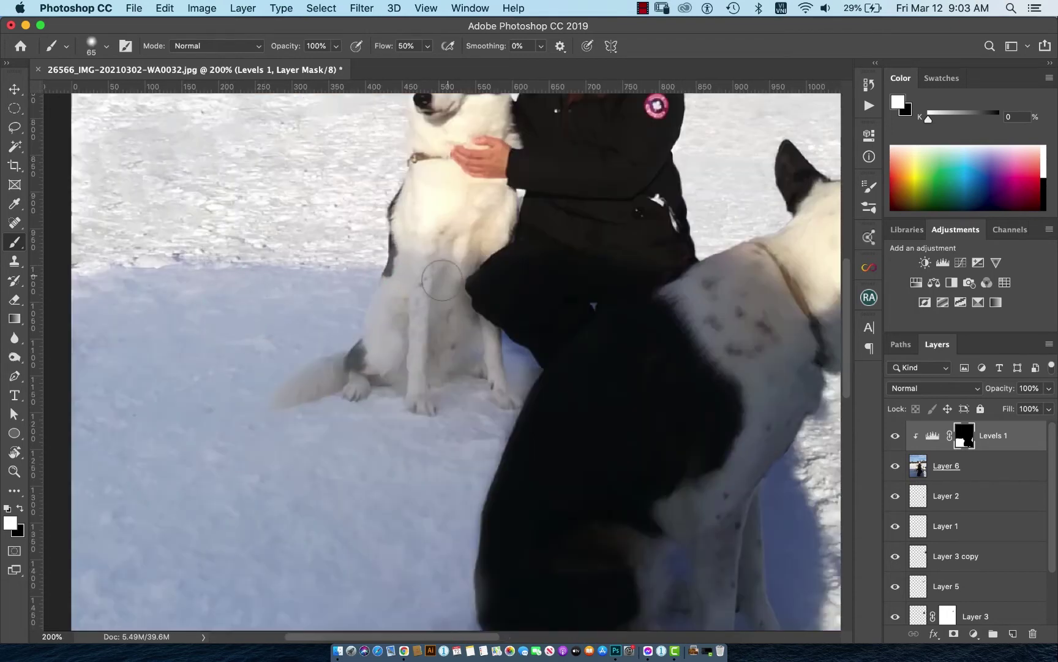
scroll(441, 280, down, 3)
scroll(442, 444, down, 2)
key(x)
key(3)
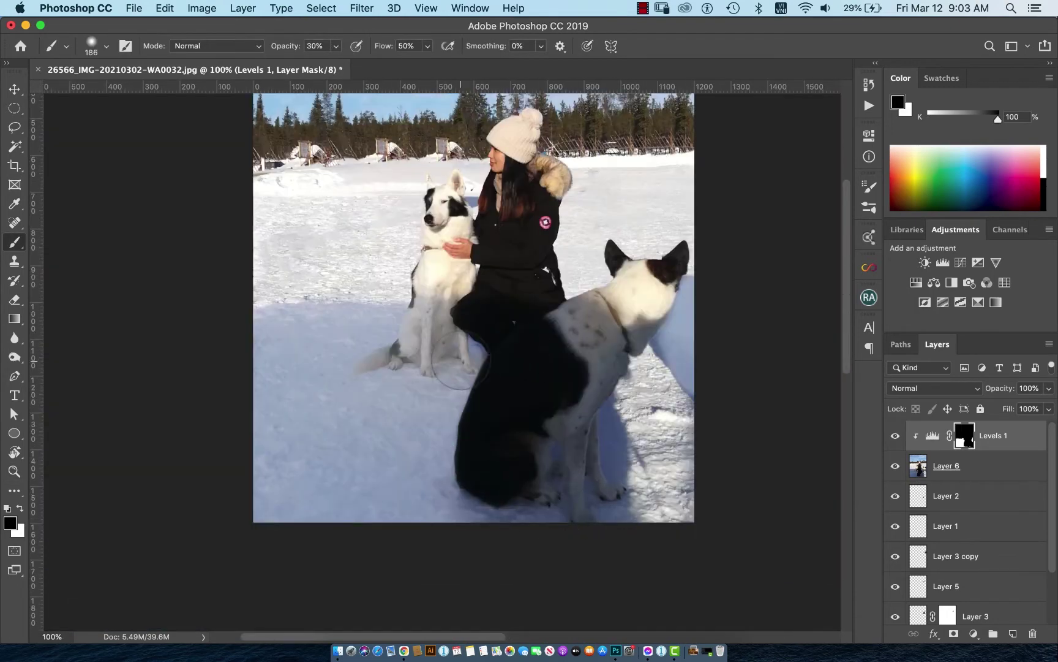
key(x)
scroll(501, 326, up, 3)
Save the document as a Photoshop PSD file
key(super+s)
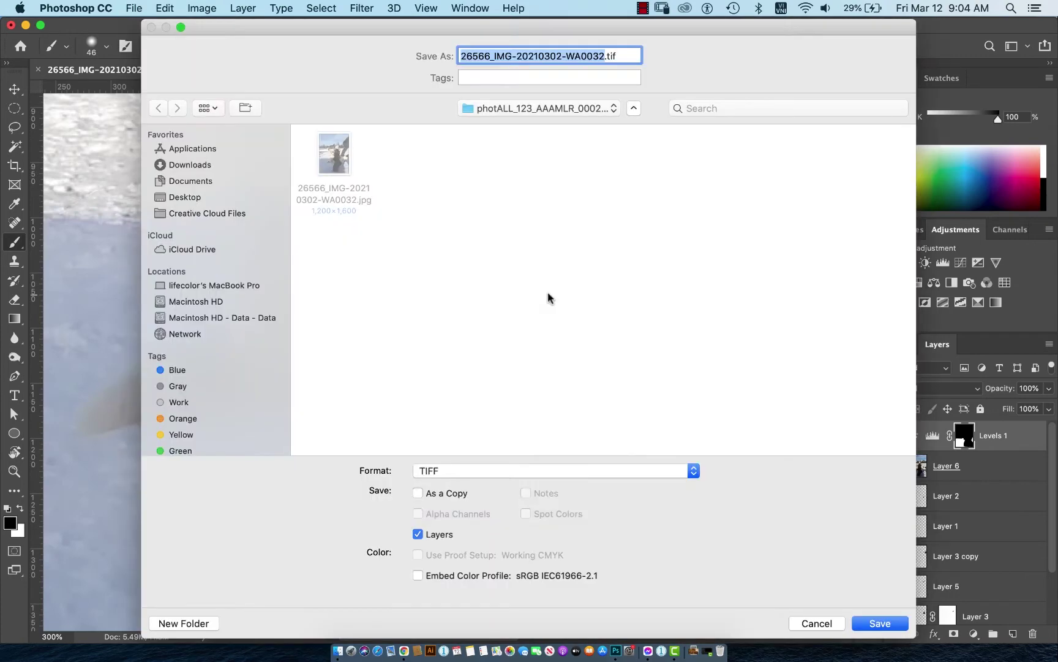
click(878, 623)
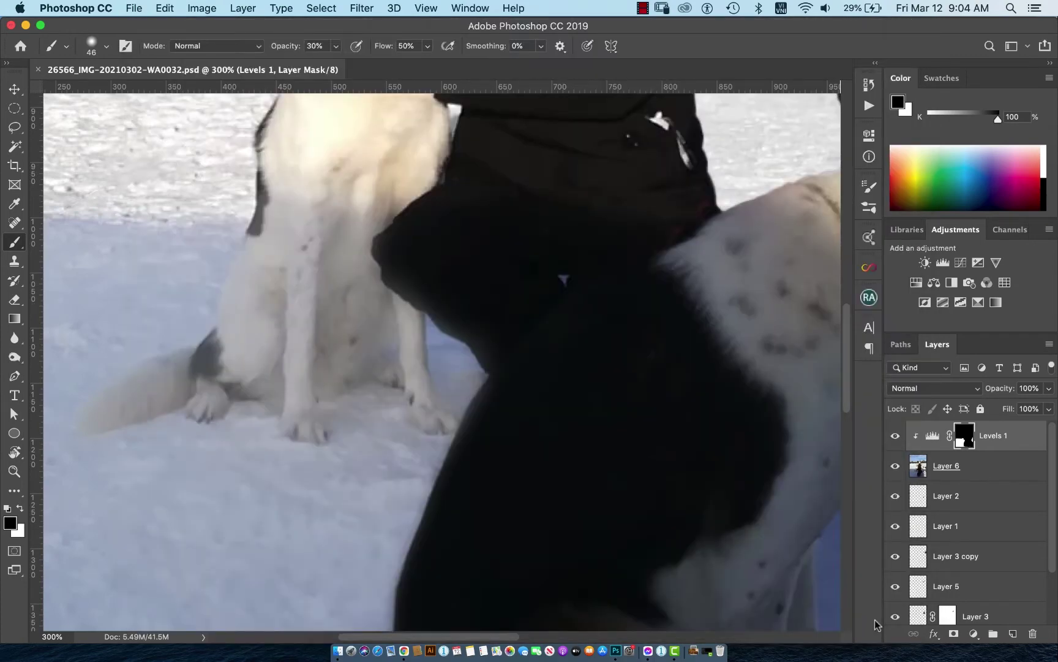
scroll(427, 294, down, 3)
On Layer 6, Quick Mask the pale mound beside the standing dog's head into a selection
click(918, 466)
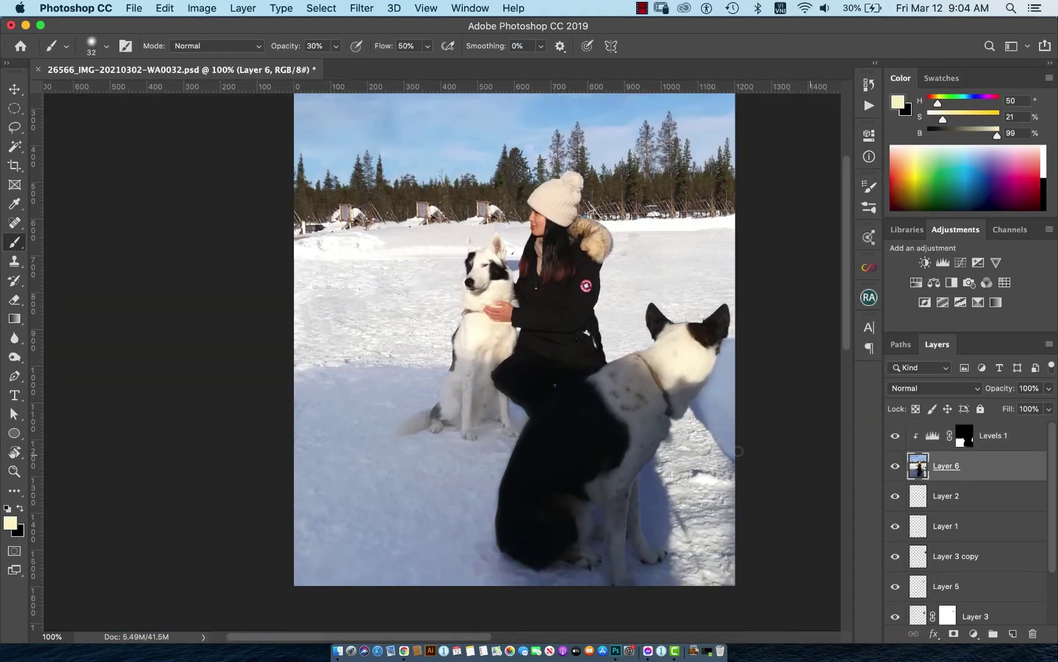
scroll(682, 351, up, 3)
key(q)
scroll(691, 305, up, 2)
drag(691, 305, 740, 195)
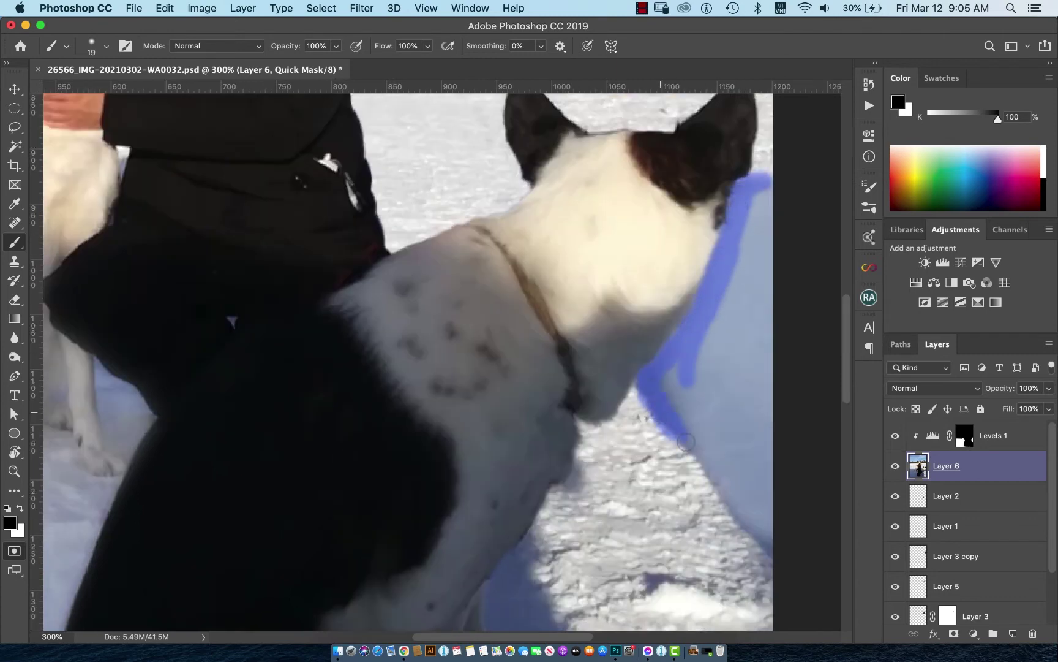
mouse_move(686, 441)
mouse_down()
mouse_move(760, 208)
mouse_move(693, 442)
mouse_up()
key(])
drag(723, 318, 759, 514)
scroll(775, 352, down, 1)
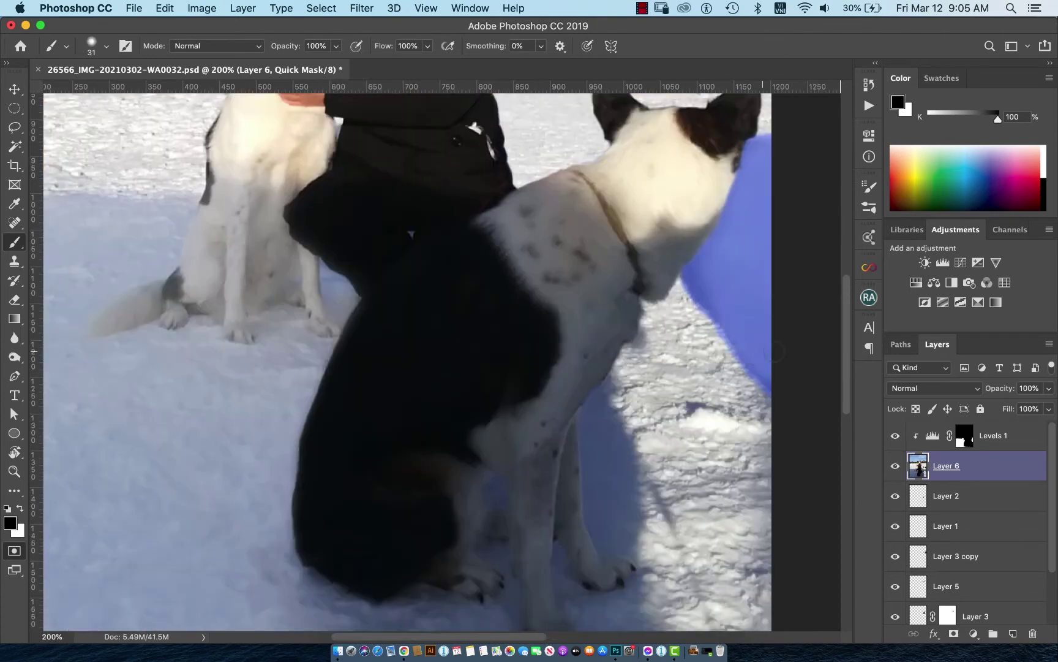
key(q)
Move the selection onto clean snow and copy it to a new layer
scroll(686, 367, down, 1)
key(m)
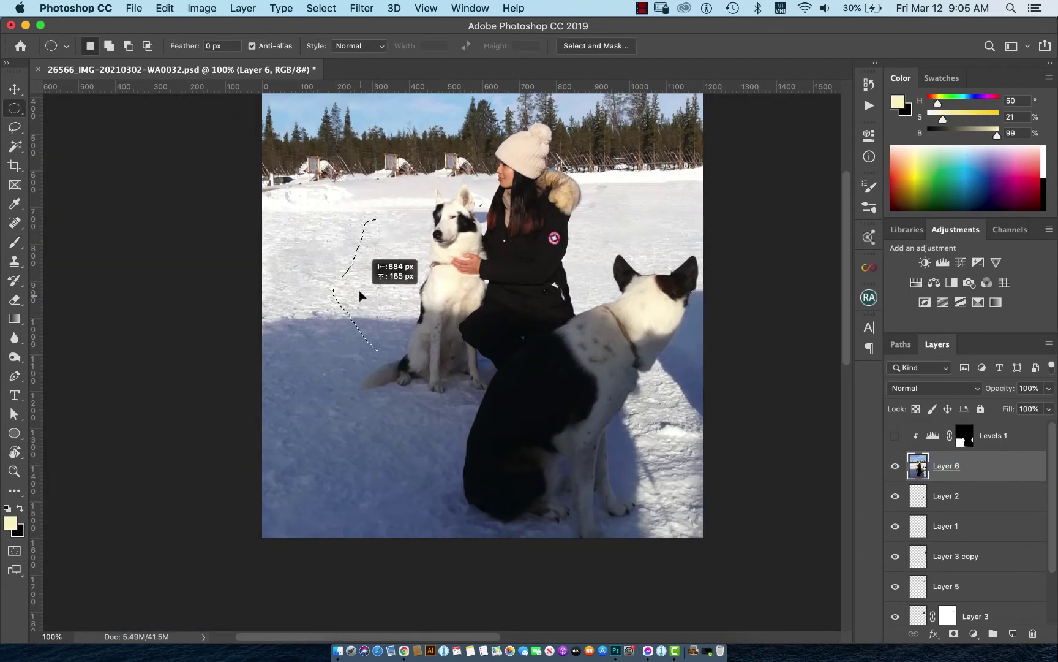
right_click(376, 256)
click(404, 417)
drag(370, 257, 598, 273)
key(Return)
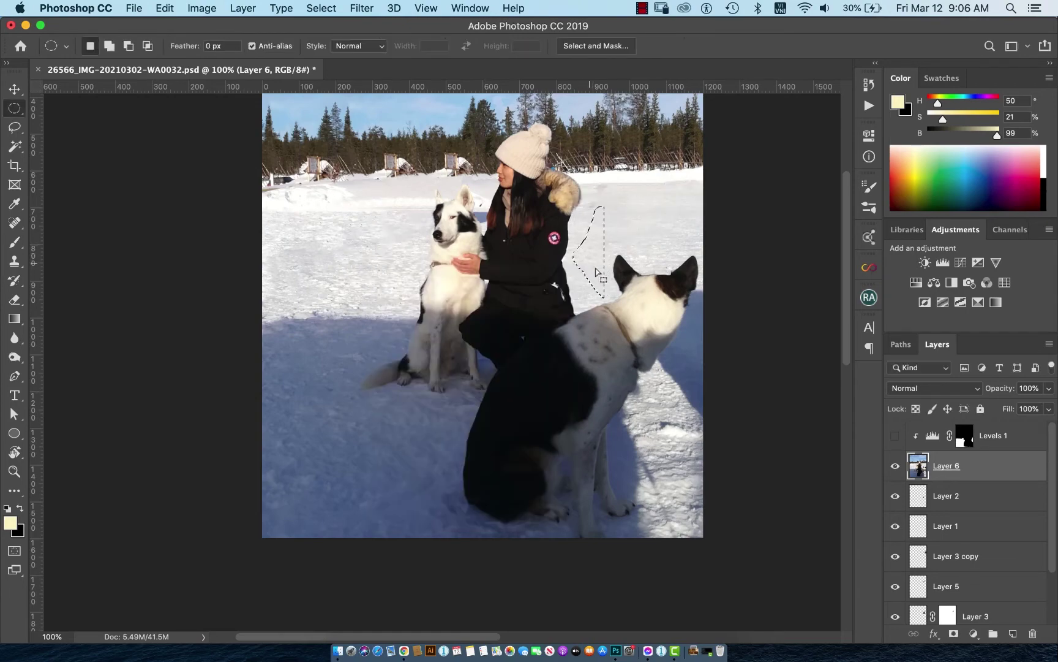
Enlarge the snow patch over the mound, clone its edges, and merge it into Layer 6
key(ctrl+t)
scroll(702, 355, up, 2)
drag(652, 449, 644, 305)
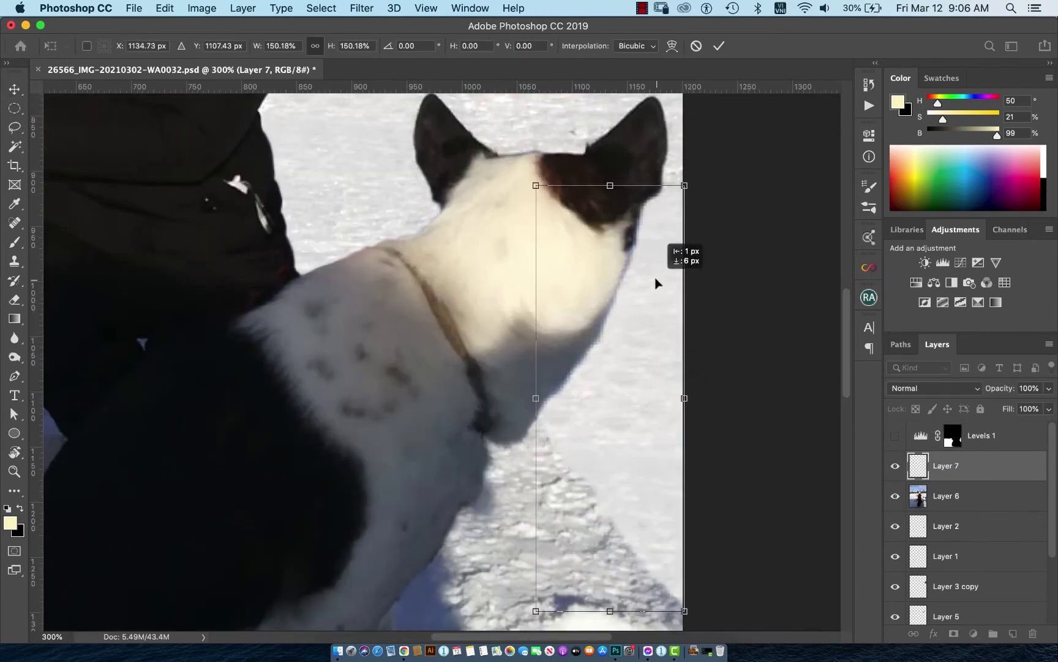
key(Return)
key(s)
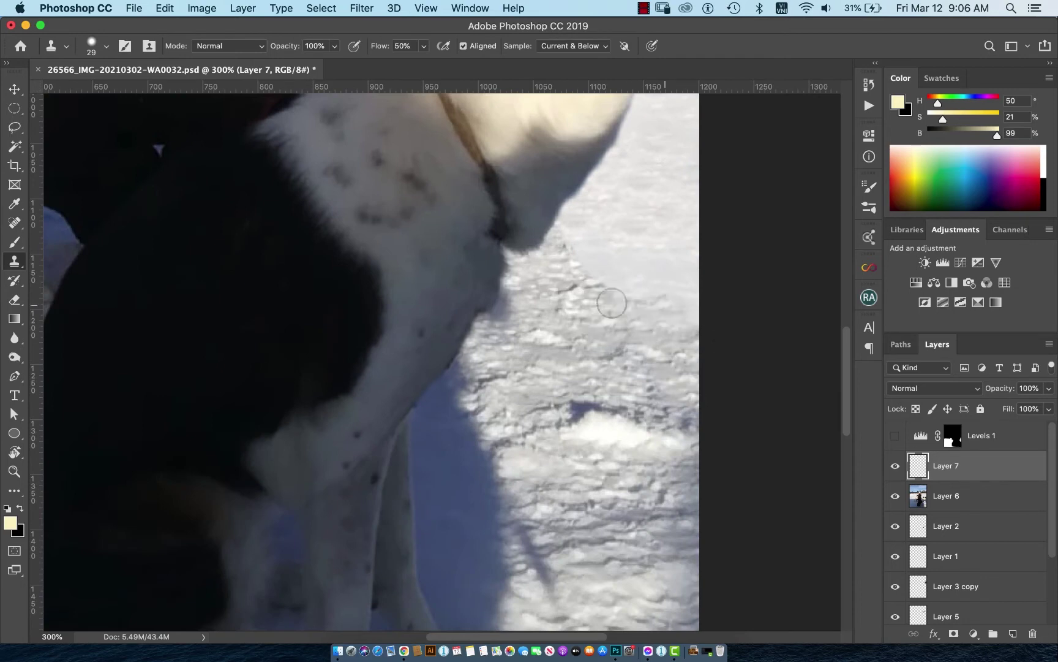
drag(616, 352, 609, 407)
key(ctrl+e)
key(ctrl+0)
Re-enable Levels 1 and repaint its mask in black and white around the standing husky's shadow
click(895, 435)
click(952, 435)
key(b)
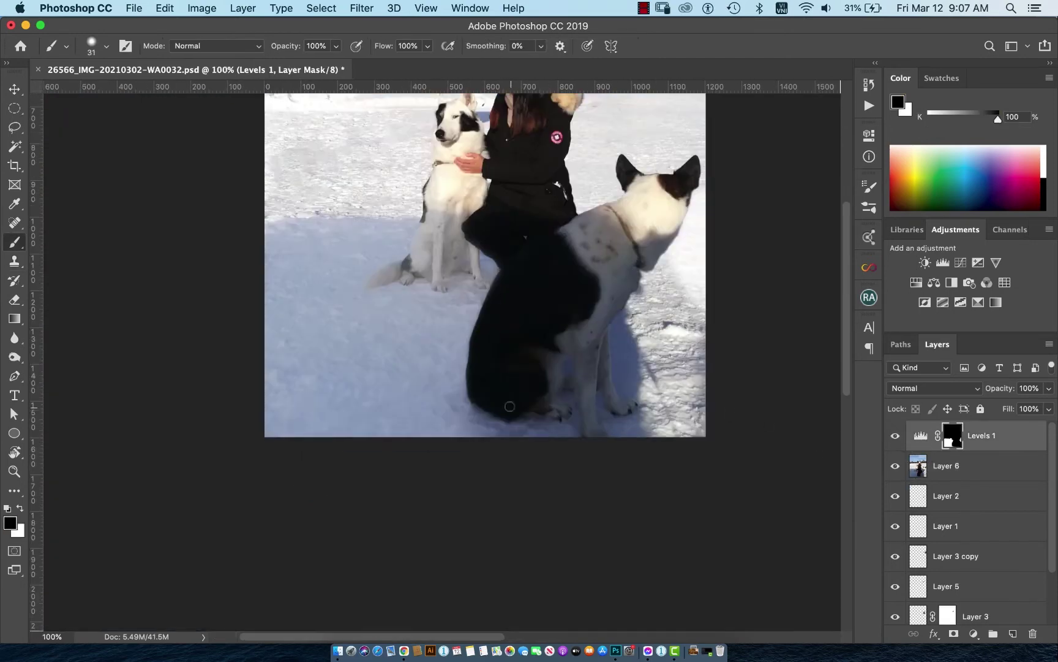
ctrl+click(625, 347)
drag(621, 338, 613, 353)
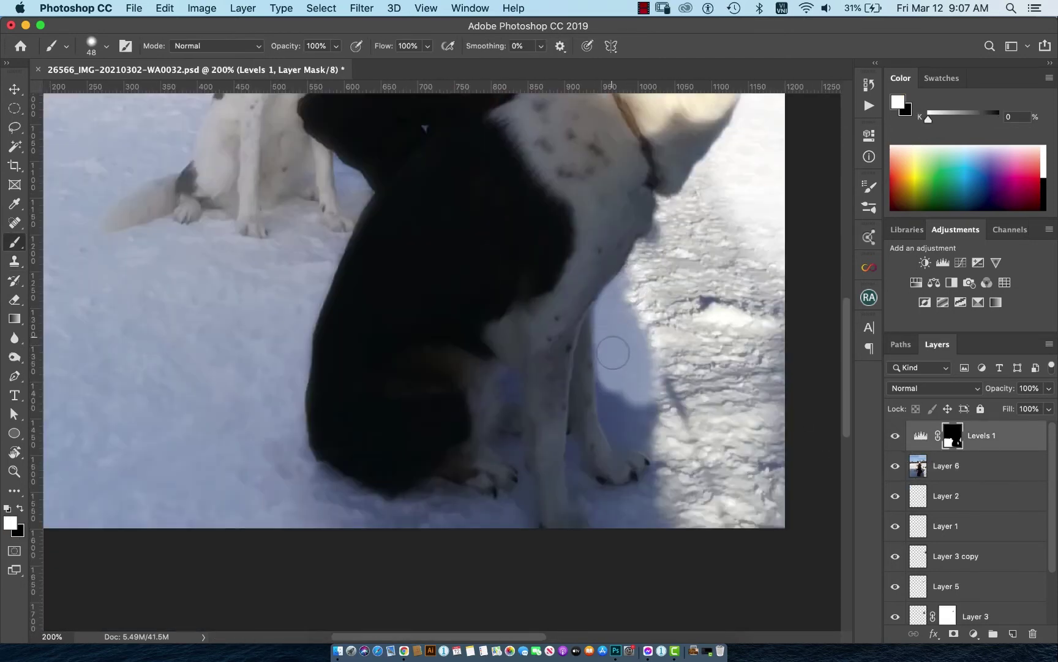
key(ctrl+minus)
key(ctrl+minus)
key(x)
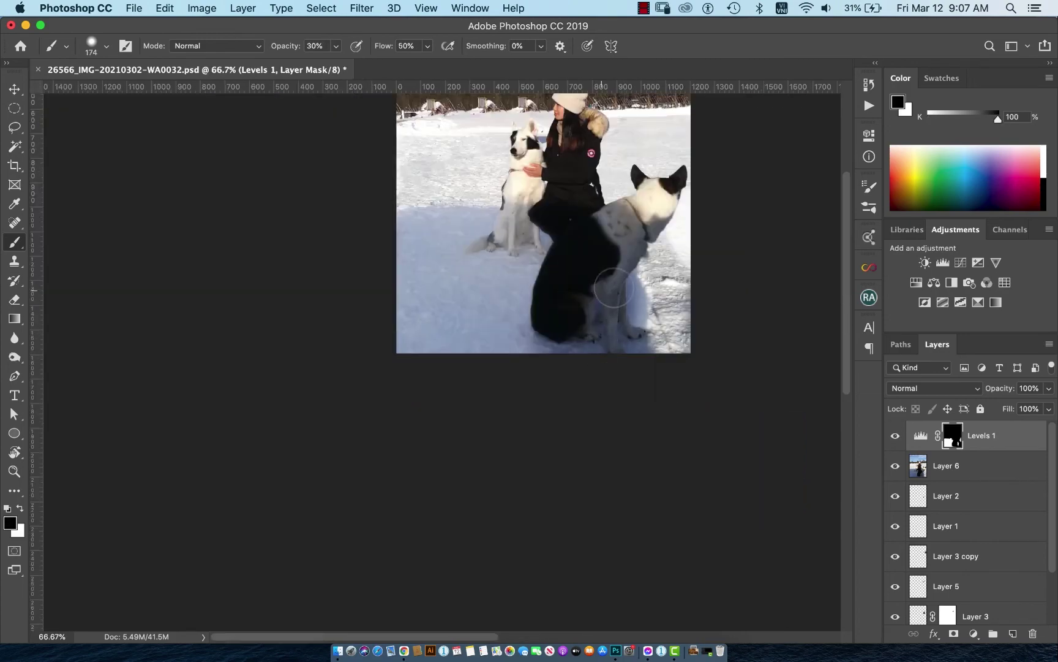
scroll(556, 377, up, 3)
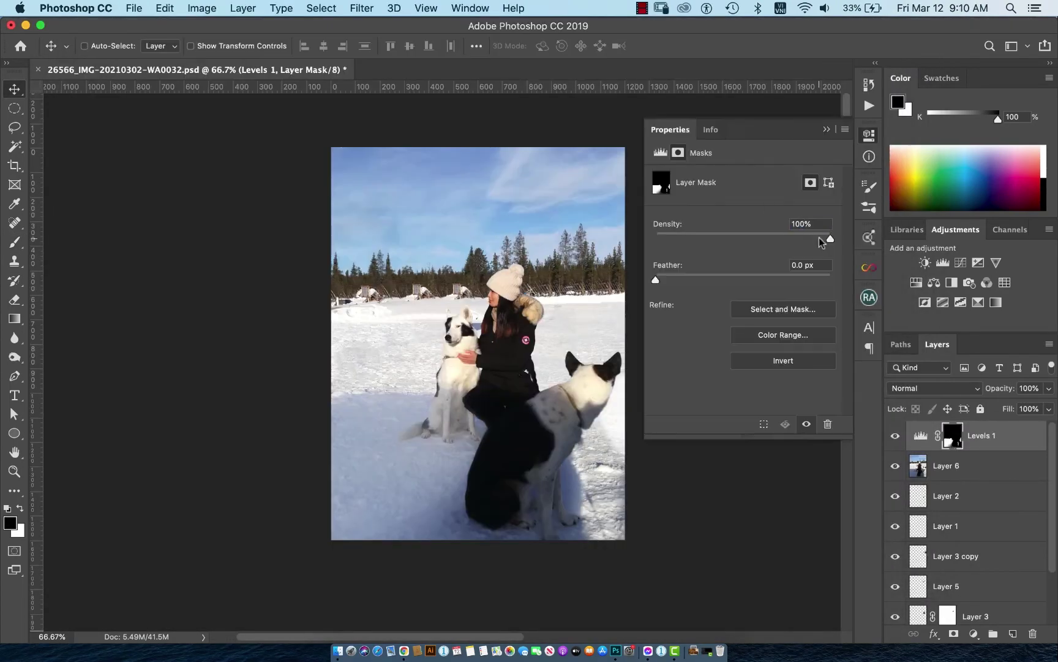
key(b)
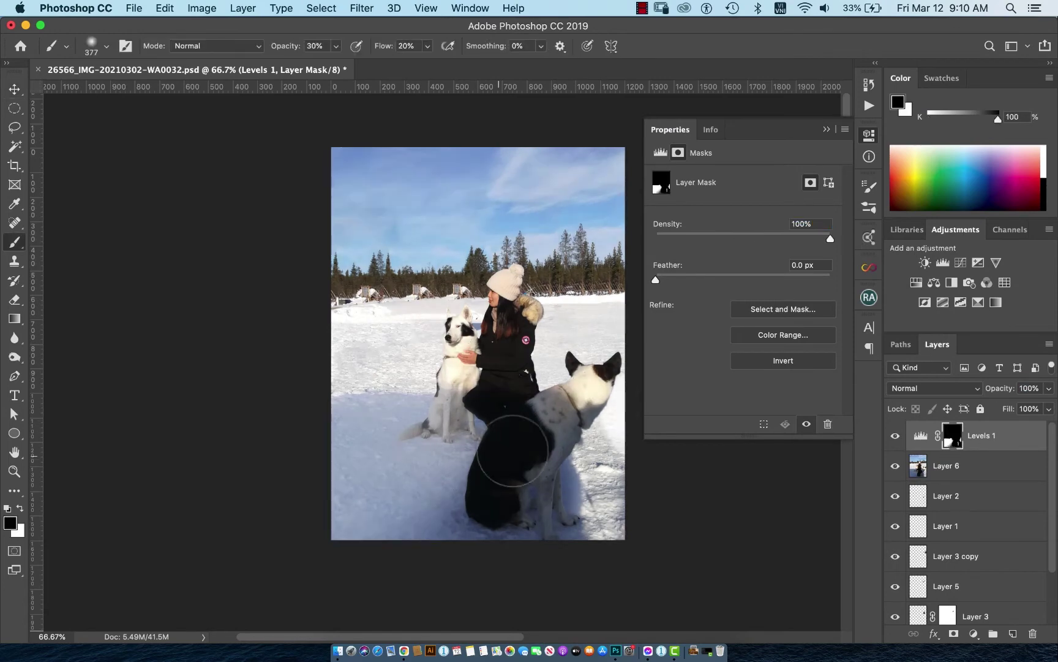
key(x)
drag(515, 482, 466, 482)
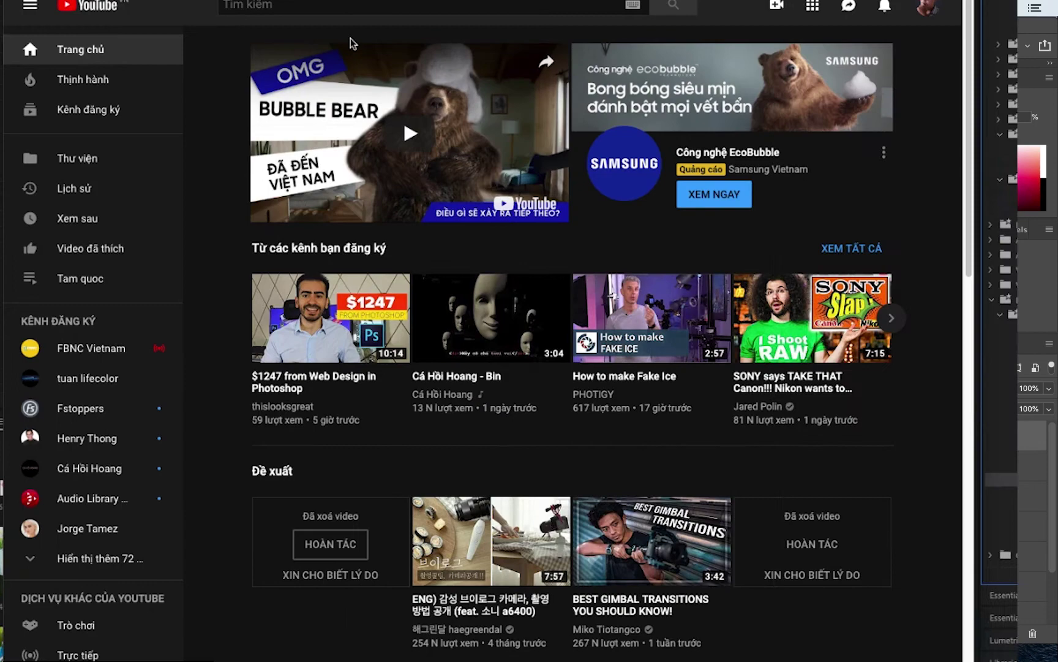
Search YouTube for the retoucher's channel and open its channel page
click(320, 5)
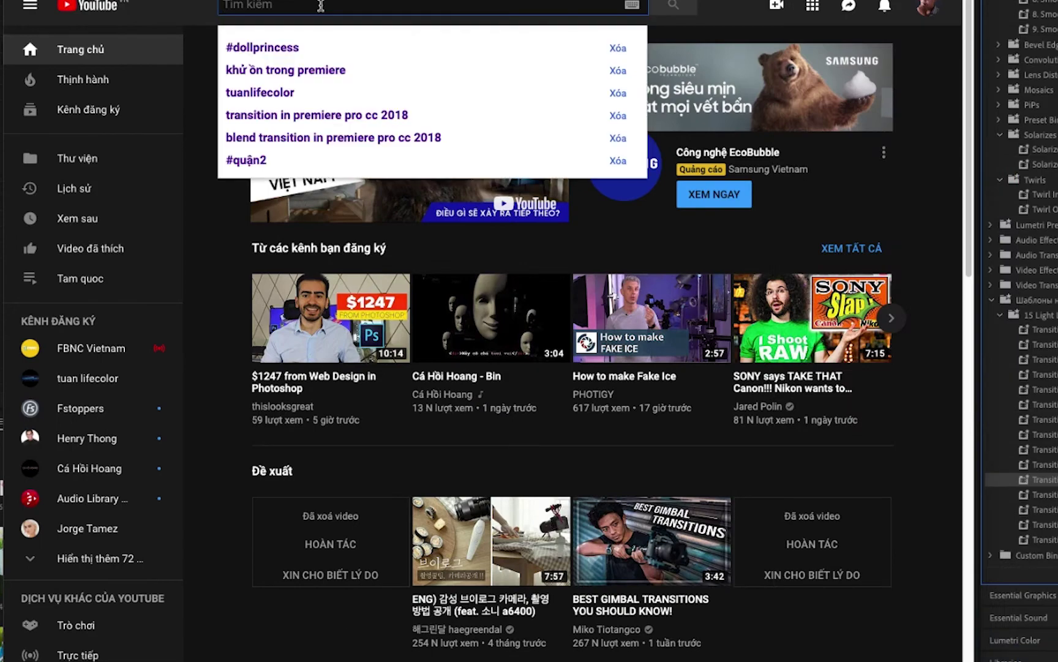
text(tuan)
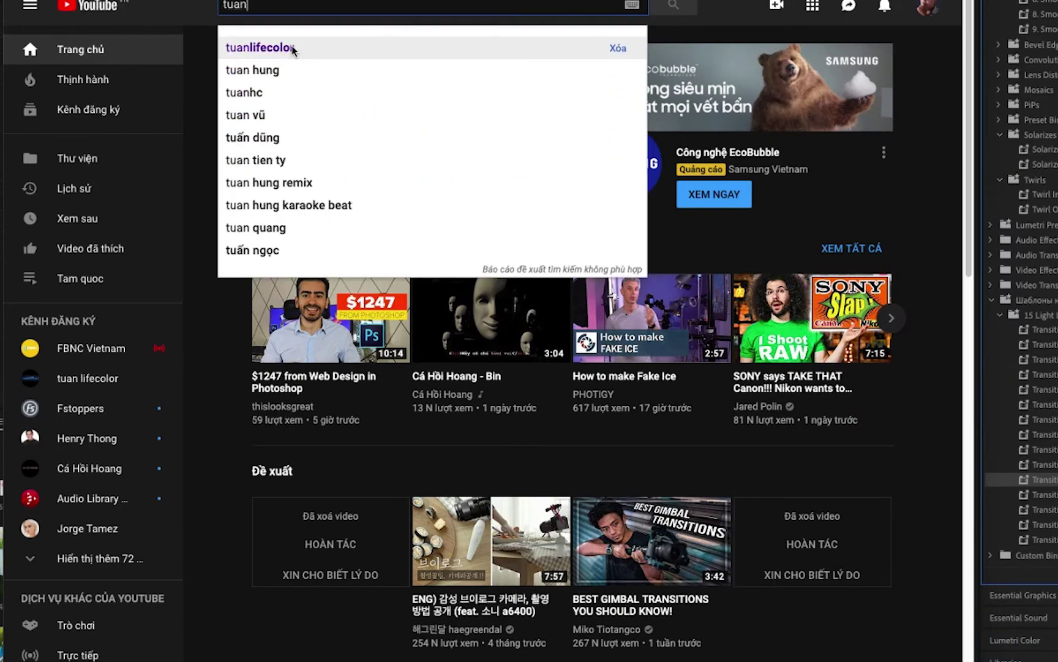
click(292, 45)
click(410, 99)
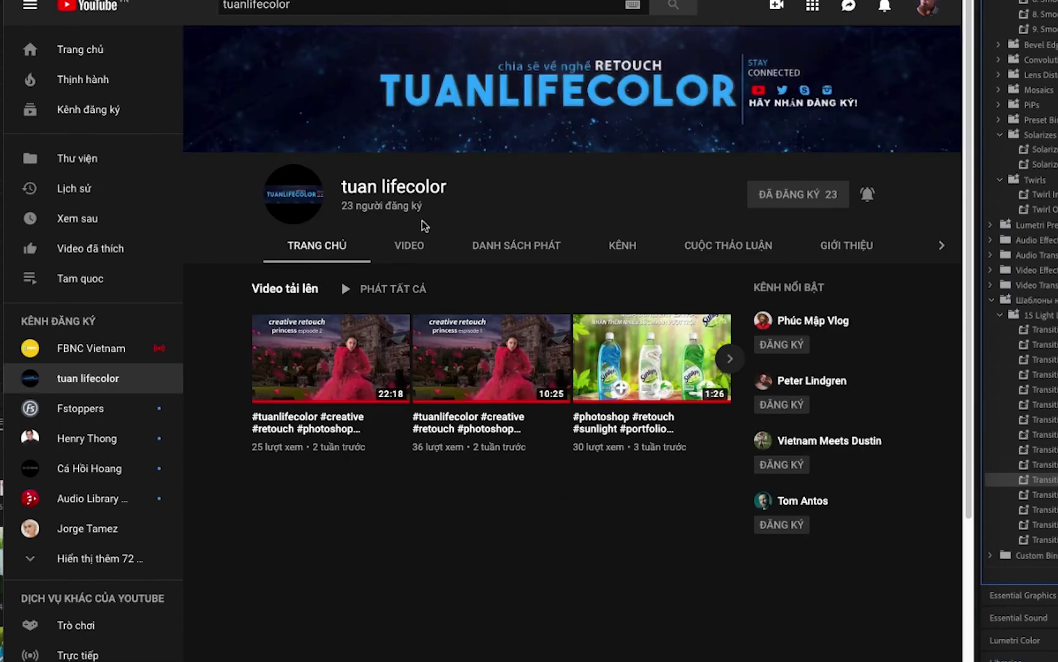
Browse the channel's uploads and open the video Creative retouch Princess episode 2
scroll(429, 251, down, 2)
scroll(490, 253, down, 2)
scroll(492, 254, down, 1)
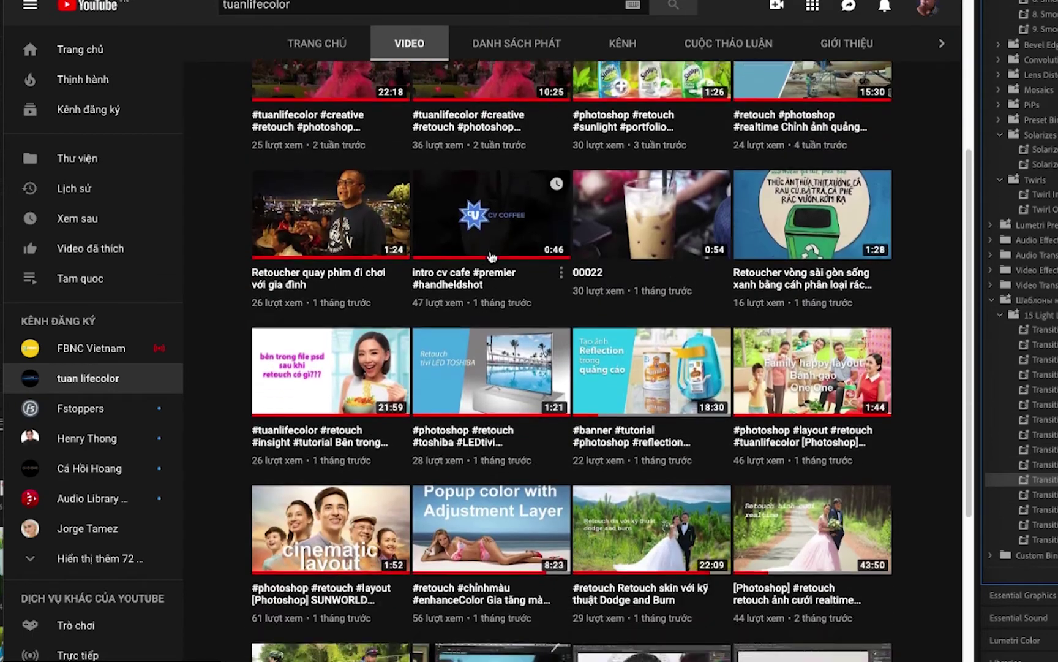
scroll(492, 256, down, 1)
scroll(492, 256, down, 2)
scroll(492, 255, down, 2)
scroll(551, 252, up, 10)
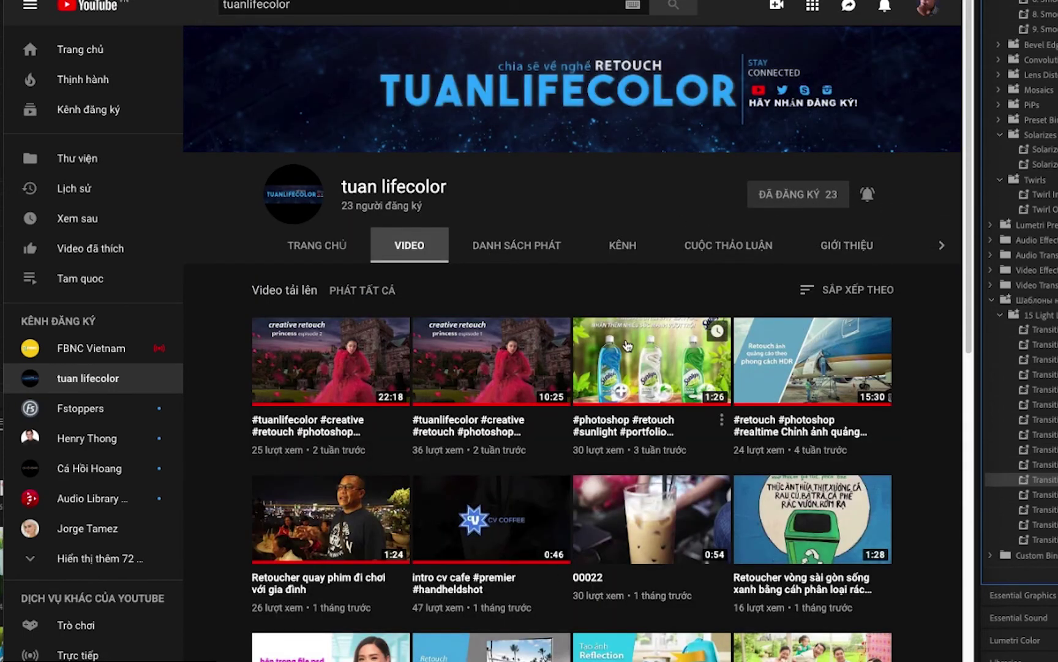
scroll(360, 372, down, 1)
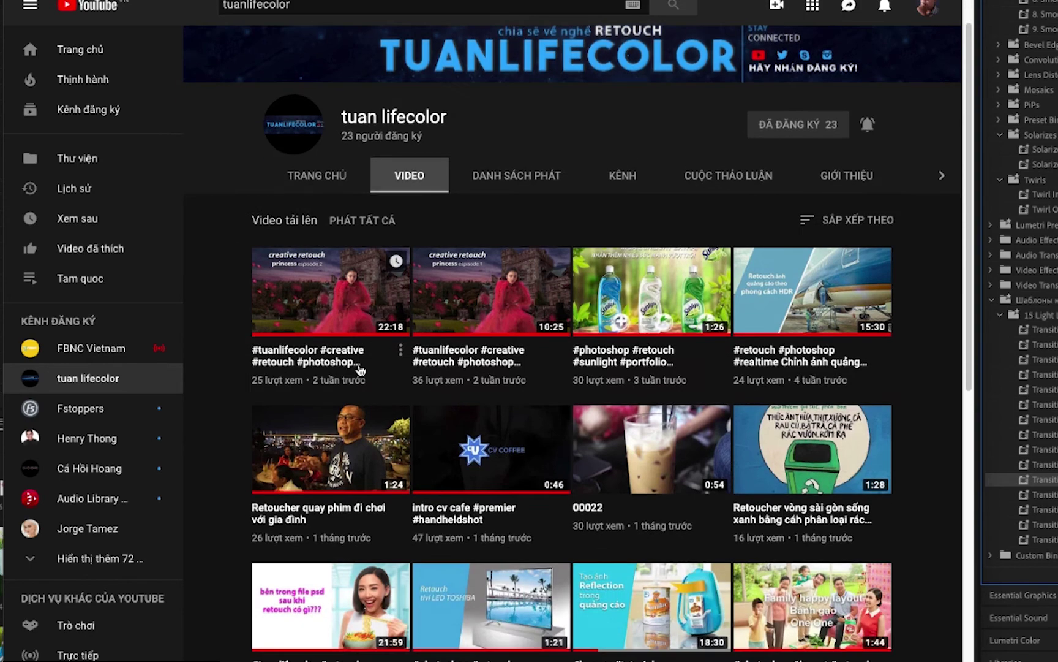
click(642, 610)
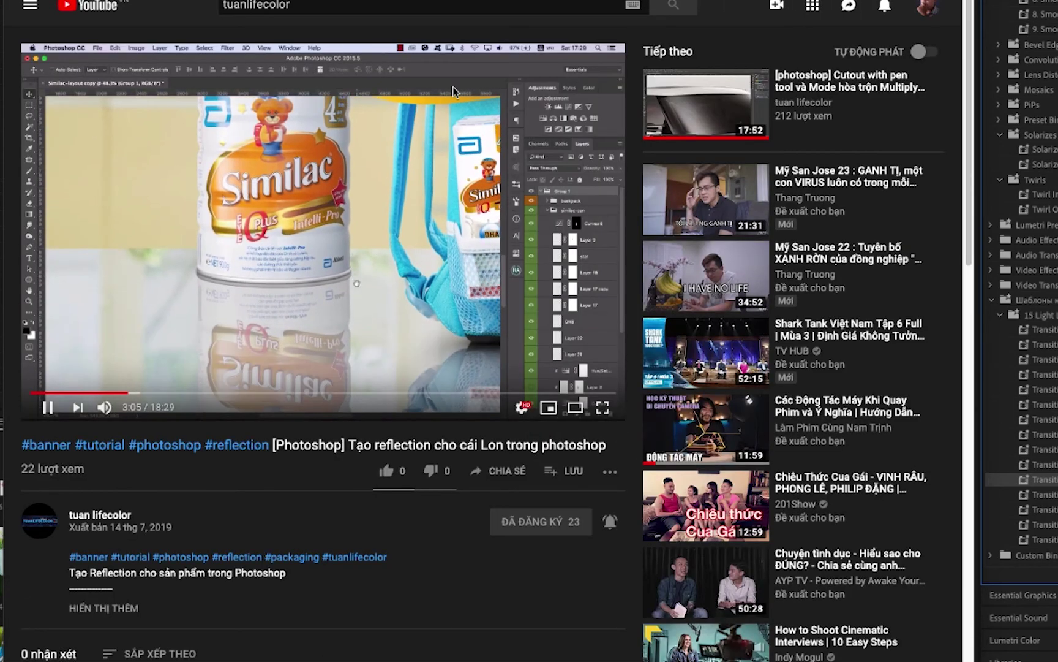
click(125, 514)
click(318, 362)
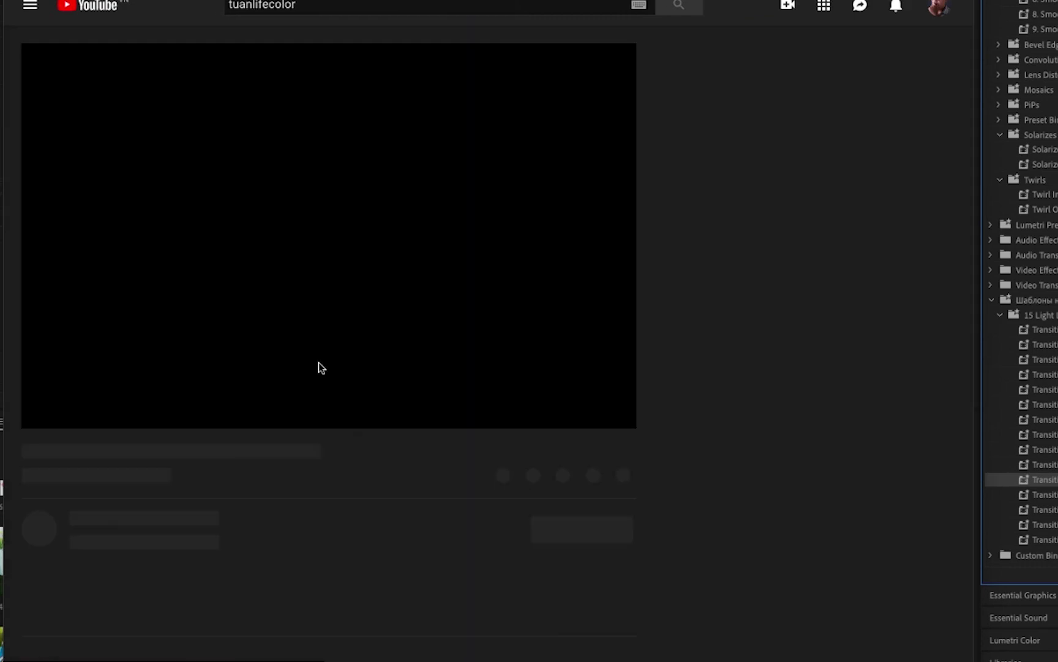